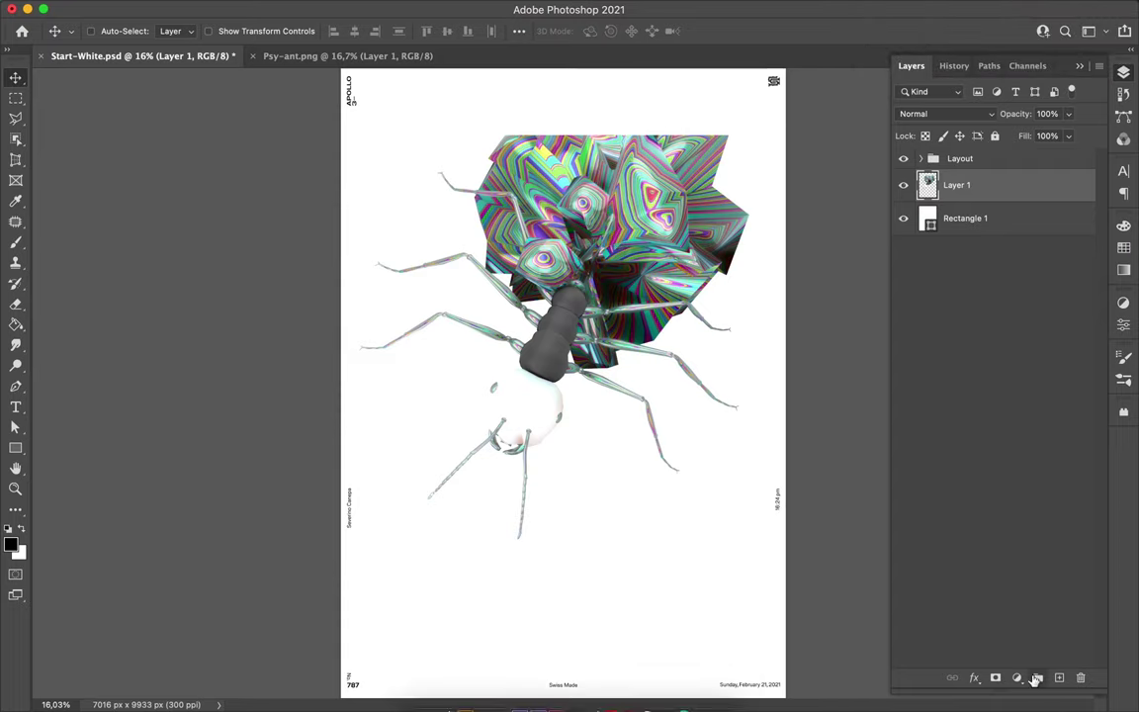
Add a Levels adjustment darkening the midtones and a Hue/Saturation layer shifting the master hue.
click(949, 422)
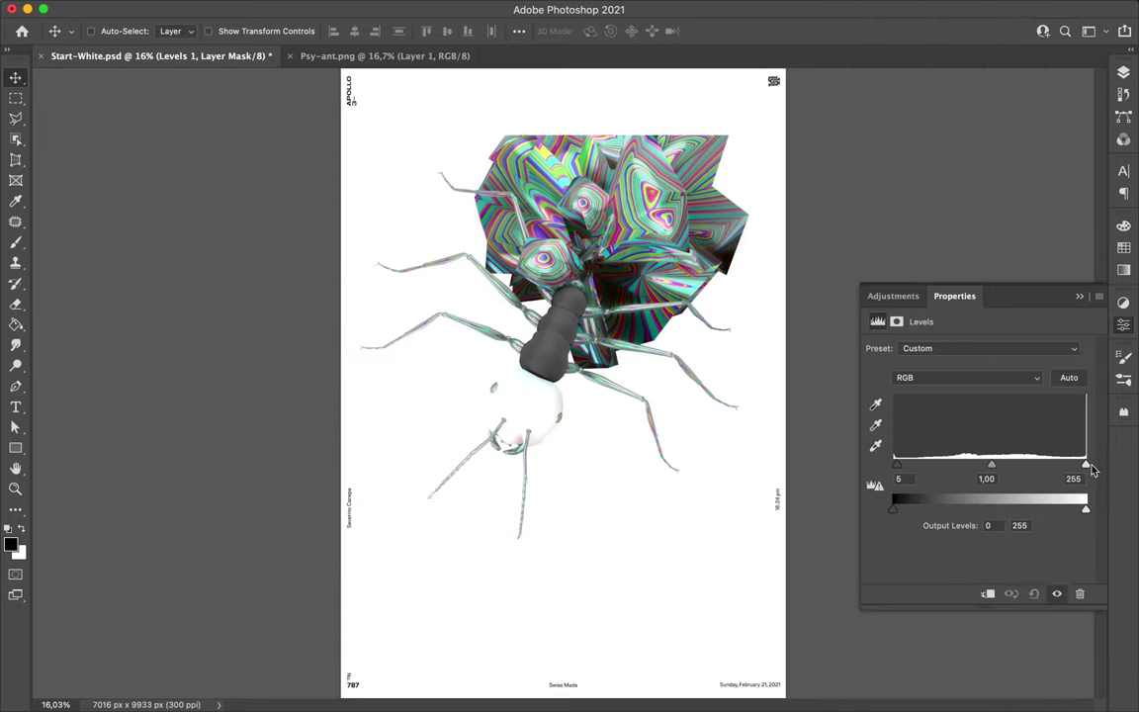
mouse_move(989, 464)
mouse_down()
mouse_move(1004, 465)
mouse_move(992, 465)
mouse_up()
click(1123, 74)
click(1017, 677)
click(1060, 501)
mouse_move(977, 406)
mouse_down()
mouse_move(926, 407)
mouse_move(1040, 408)
mouse_move(1002, 409)
mouse_up()
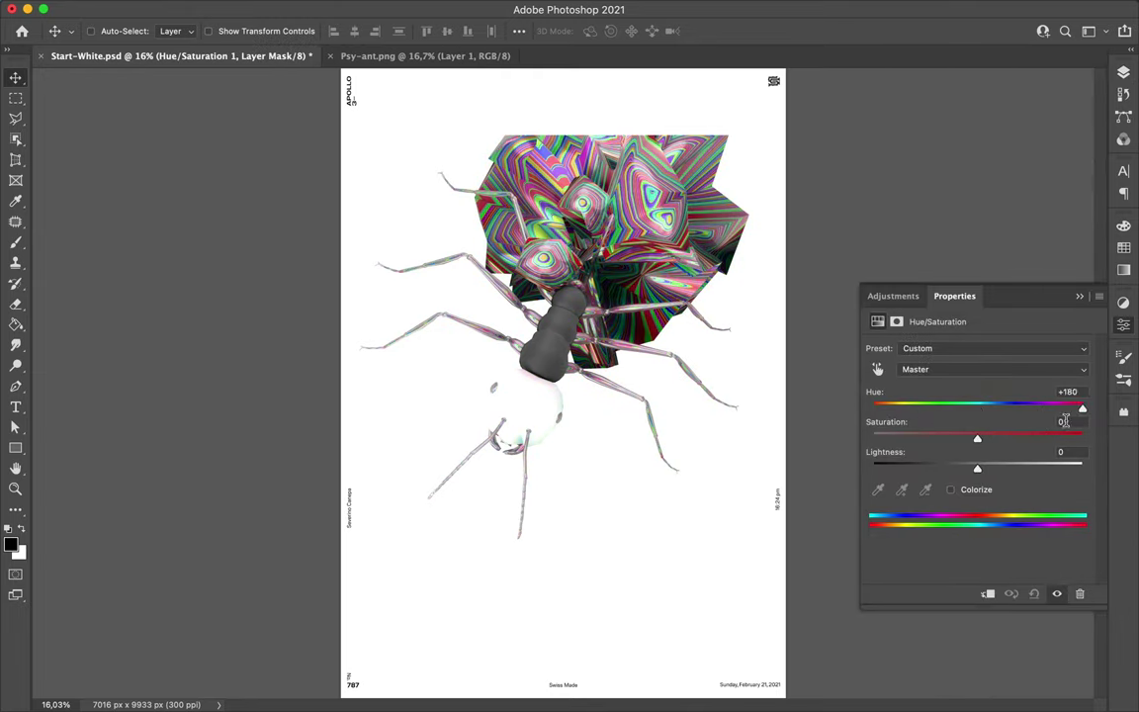
Shift the Hue/Saturation hues of the reds, yellows and magentas toward blue and purple.
click(1008, 369)
drag(977, 406, 880, 407)
click(989, 368)
click(988, 384)
mouse_move(1003, 406)
mouse_down()
mouse_move(921, 401)
mouse_move(1055, 406)
mouse_move(916, 403)
mouse_move(1063, 408)
mouse_up()
click(1043, 369)
click(1035, 369)
click(1029, 383)
mouse_move(977, 406)
mouse_down()
mouse_move(1081, 406)
mouse_move(871, 406)
mouse_move(916, 403)
mouse_up()
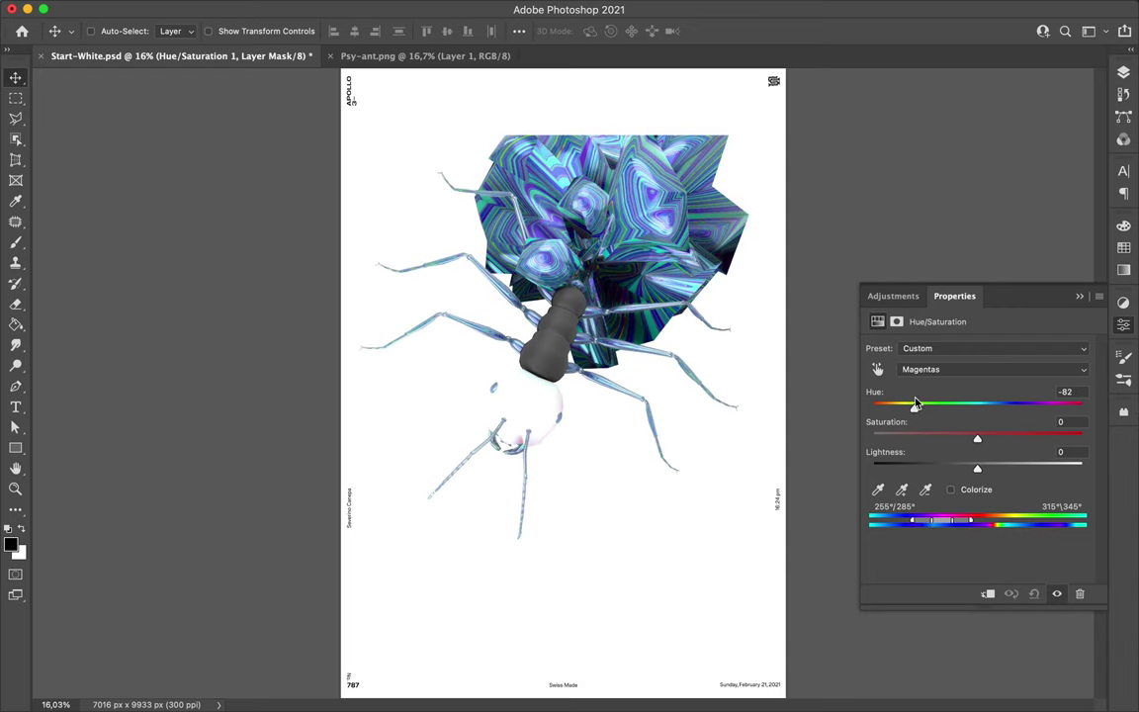
Merge the visible artwork, save, duplicate it, and apply a High Pass filter to the copy.
key(ctrl+e)
key(ctrl+s)
key(ctrl+j)
click(371, 6)
click(534, 361)
click(221, 41)
click(947, 113)
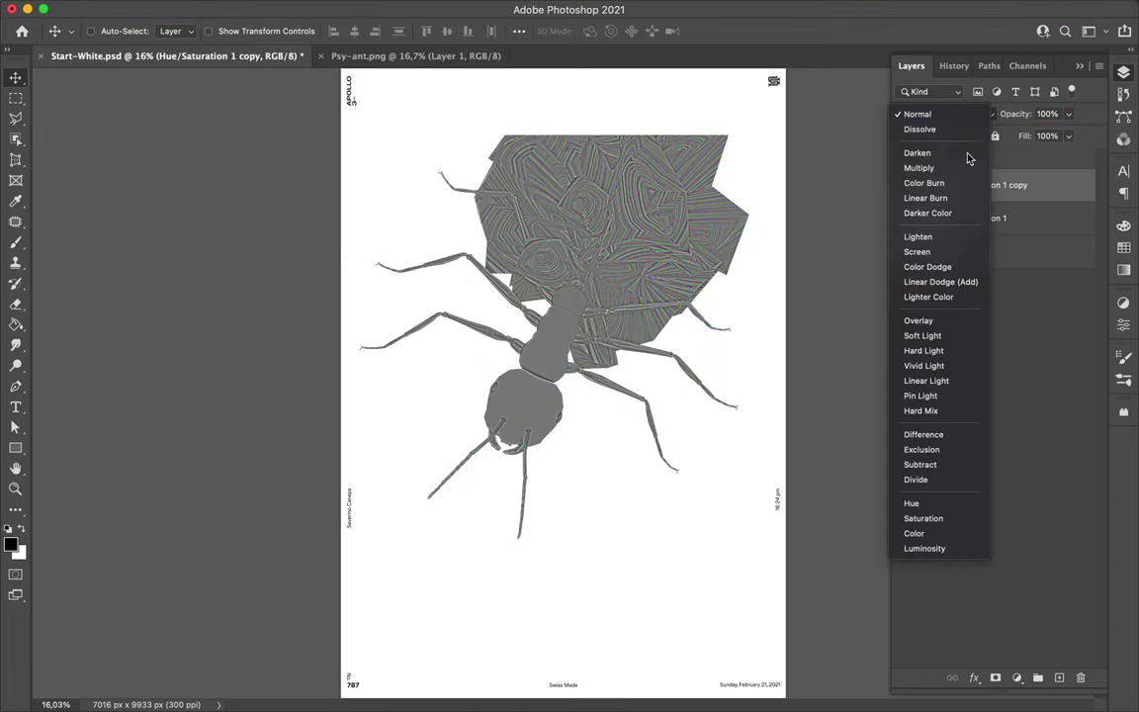
Set the high-pass copy to Exclusion at 3% fill, merge it down, and nudge the artwork.
click(954, 450)
click(1068, 136)
drag(1085, 153, 1000, 152)
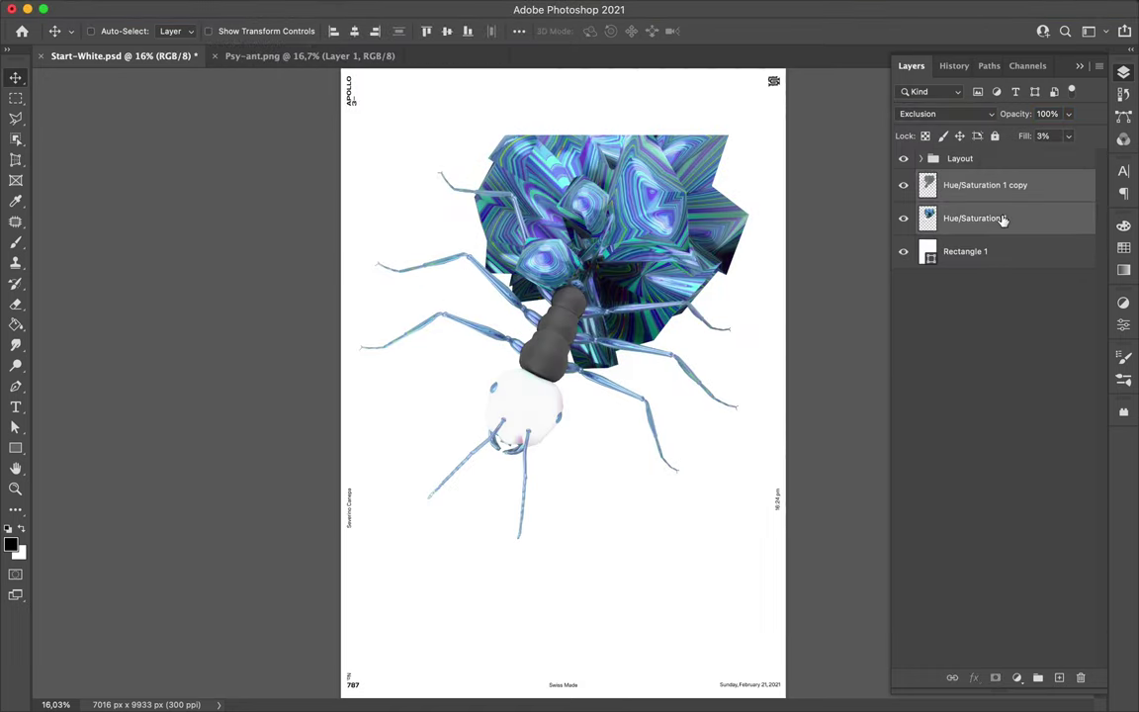
key(ctrl+e)
drag(559, 326, 568, 351)
Copy a rectangular piece of the pattern to a new layer and move it to the left edge.
key(m)
mouse_move(702, 150)
mouse_down()
mouse_move(744, 281)
mouse_move(772, 316)
mouse_up()
key(ctrl+j)
key(v)
drag(732, 269, 404, 273)
drag(974, 218, 974, 190)
Fill the ant's silhouette black on a new layer and apply a Gaussian Blur.
ctrl+click(927, 251)
key(ctrl+shift+n)
key(g)
key(m)
click(370, 9)
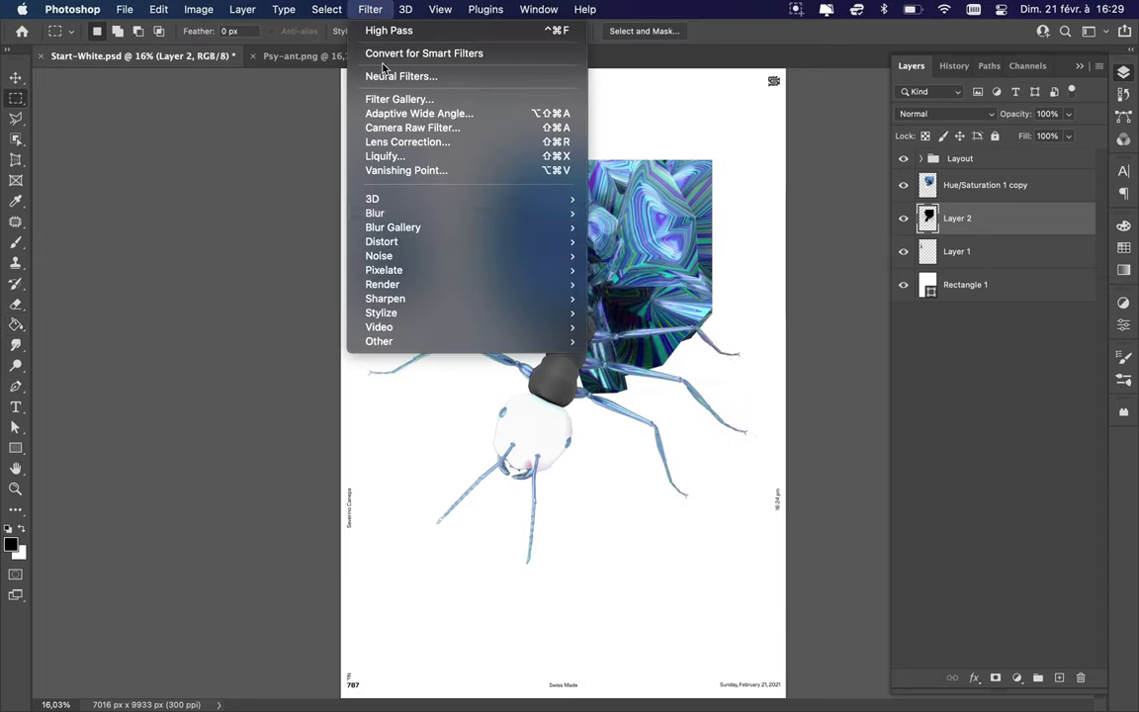
click(632, 270)
click(913, 91)
Warp the blurred shadow under the ant, lower its fill to 43%, and draw a tall rectangle.
key(ctrl+t)
right_click(577, 338)
click(601, 461)
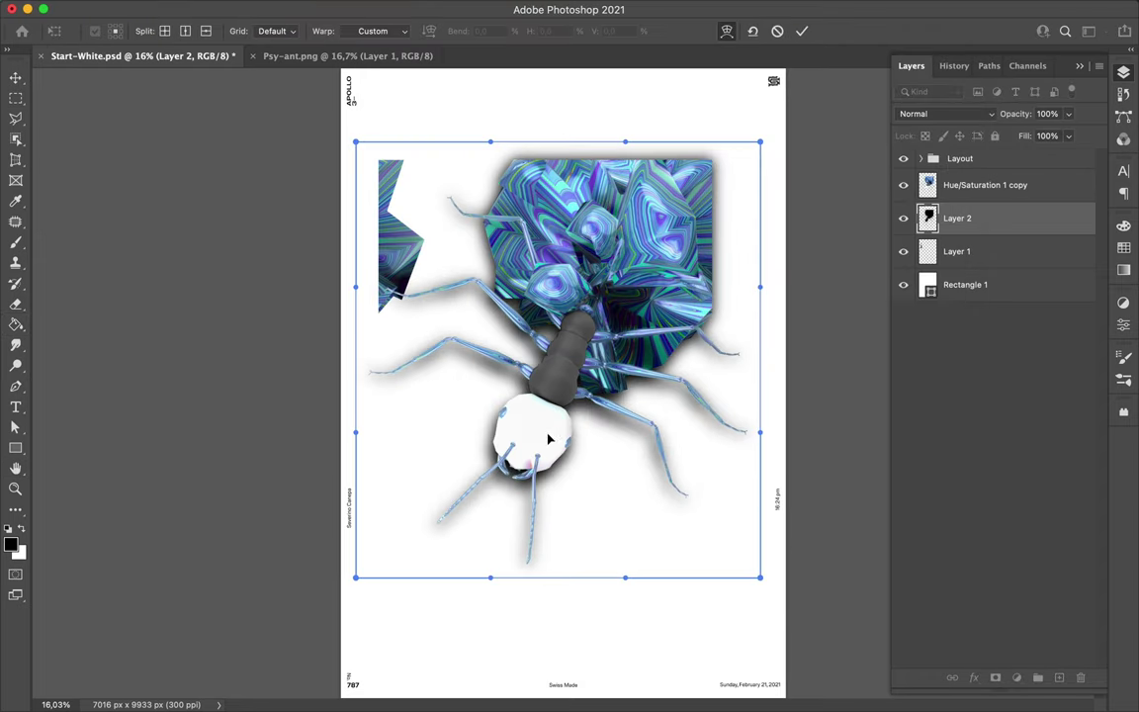
drag(542, 453, 434, 541)
drag(361, 370, 361, 358)
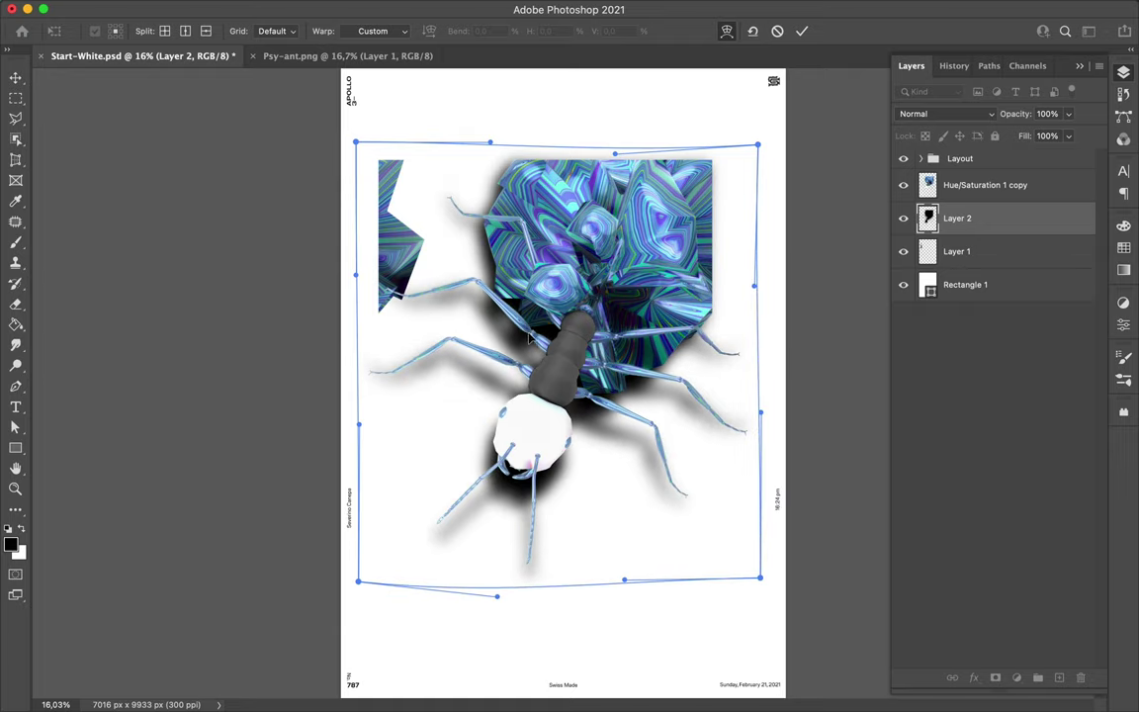
key(Return)
drag(1068, 138, 1031, 158)
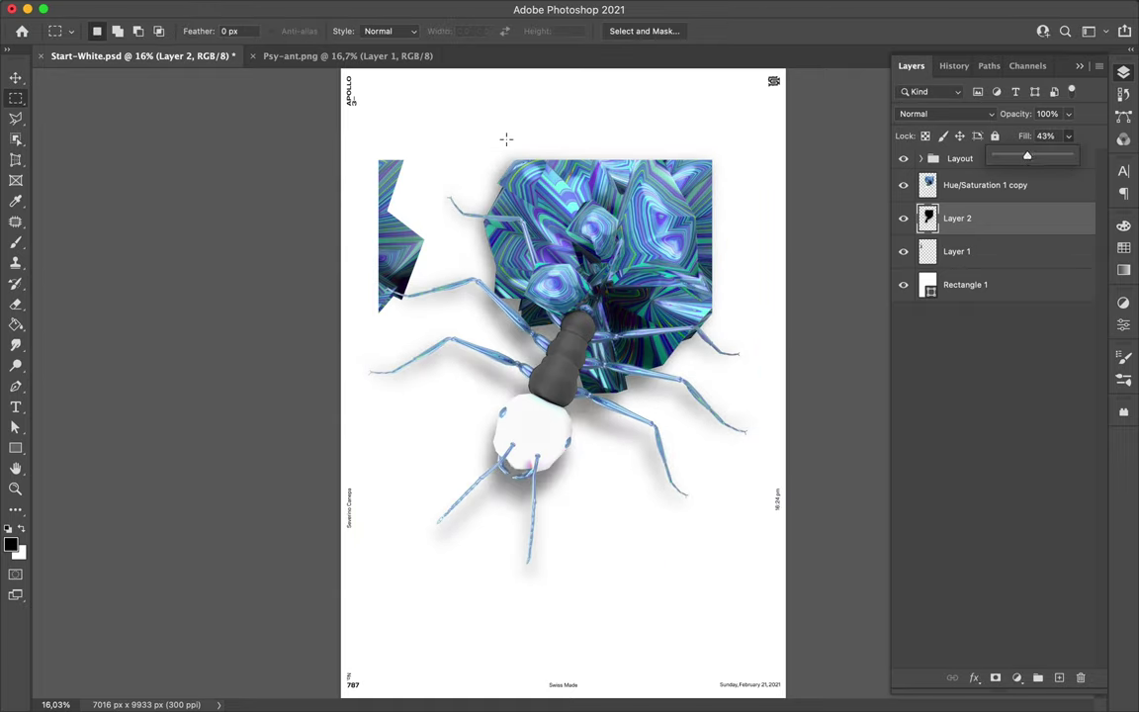
key(u)
drag(451, 147, 704, 590)
Give the rectangle a reversed gradient fill fading from light grey to white.
key(a)
click(235, 31)
click(198, 62)
click(165, 116)
double_click(135, 244)
click(483, 150)
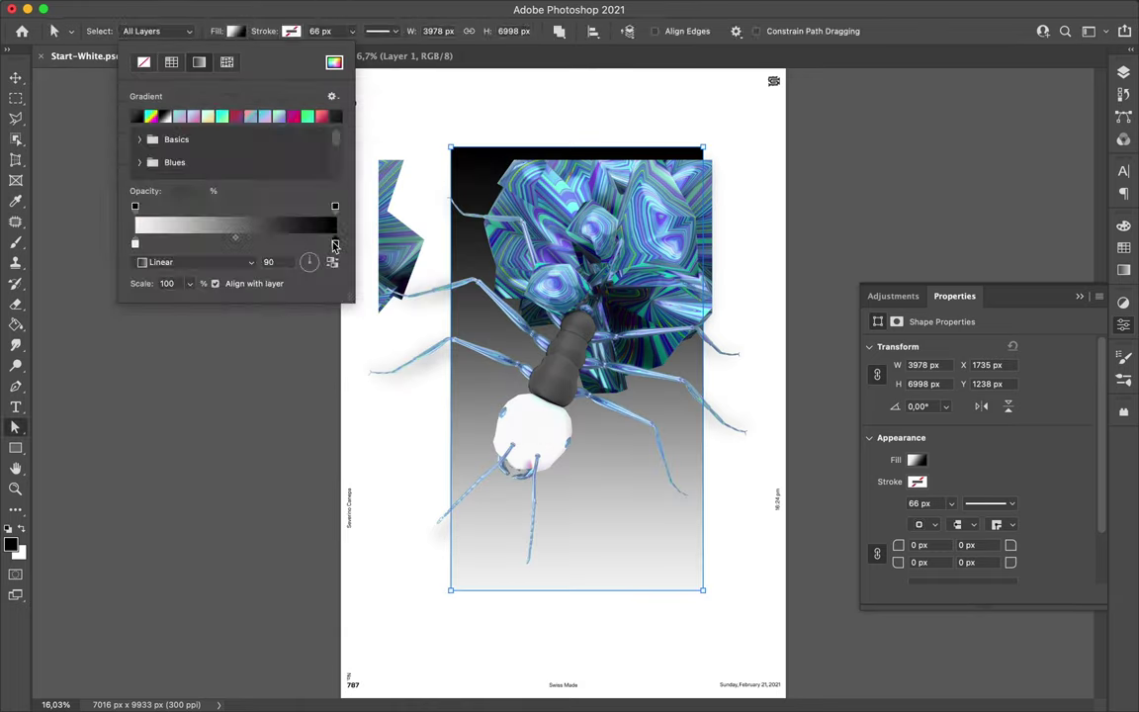
double_click(335, 246)
click(482, 150)
Nudge the gradient rectangle up, duplicate it, and copy its lower-left part offset down and left.
key(v)
drag(578, 297, 577, 290)
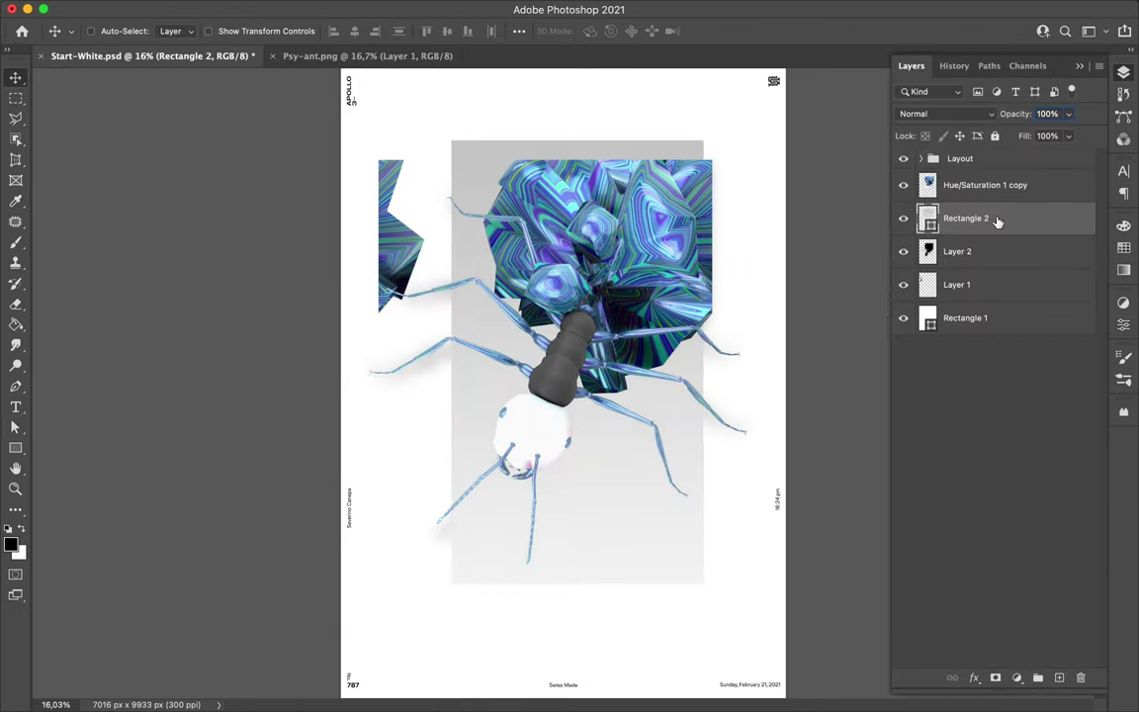
key(ctrl+j)
click(902, 251)
key(m)
drag(414, 390, 577, 633)
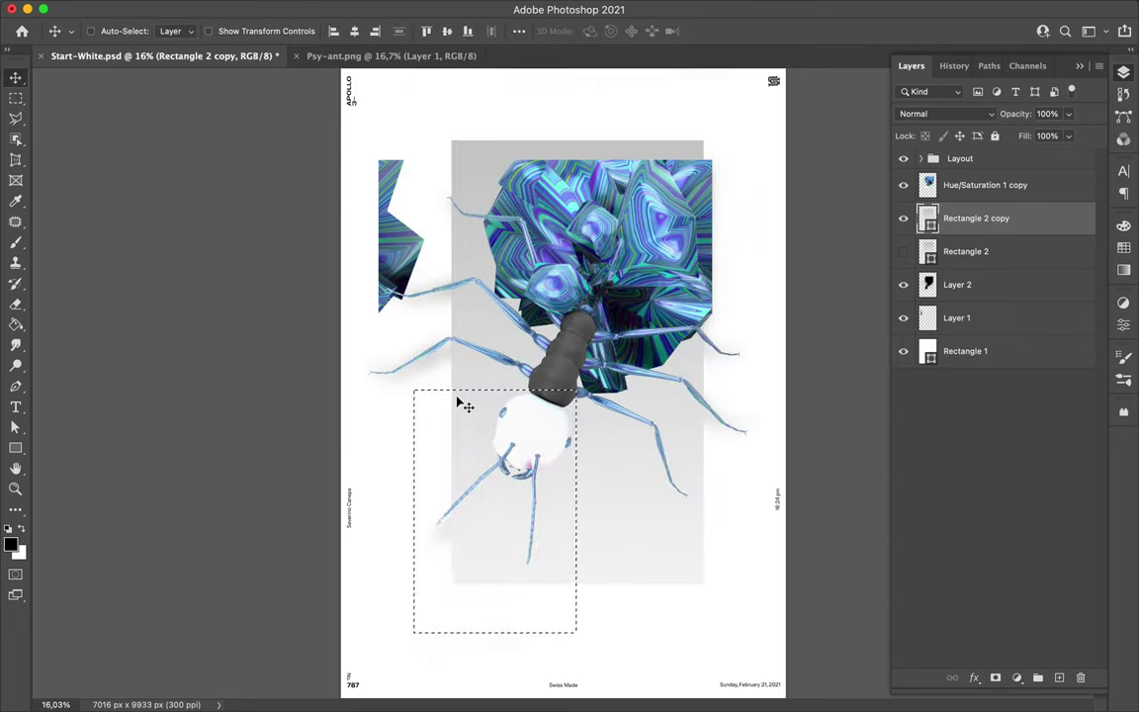
key(ctrl+j)
key(ctrl+z)
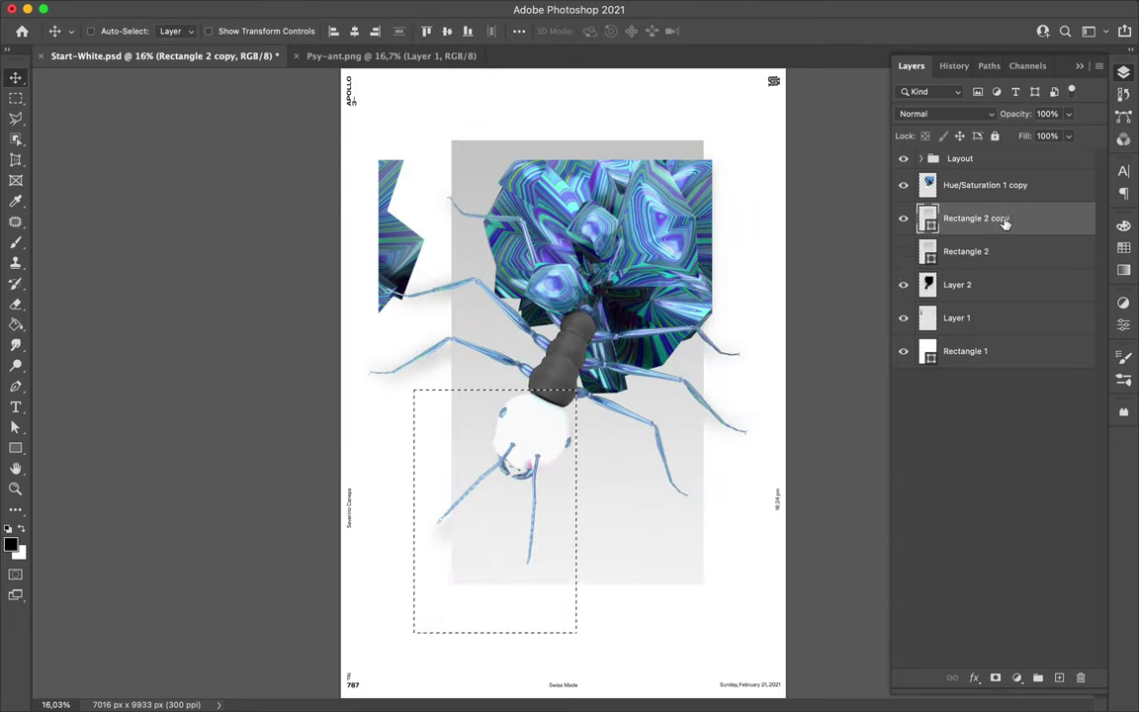
key(ctrl+j)
mouse_move(516, 539)
mouse_down()
mouse_move(465, 542)
mouse_move(456, 554)
mouse_up()
click(17, 345)
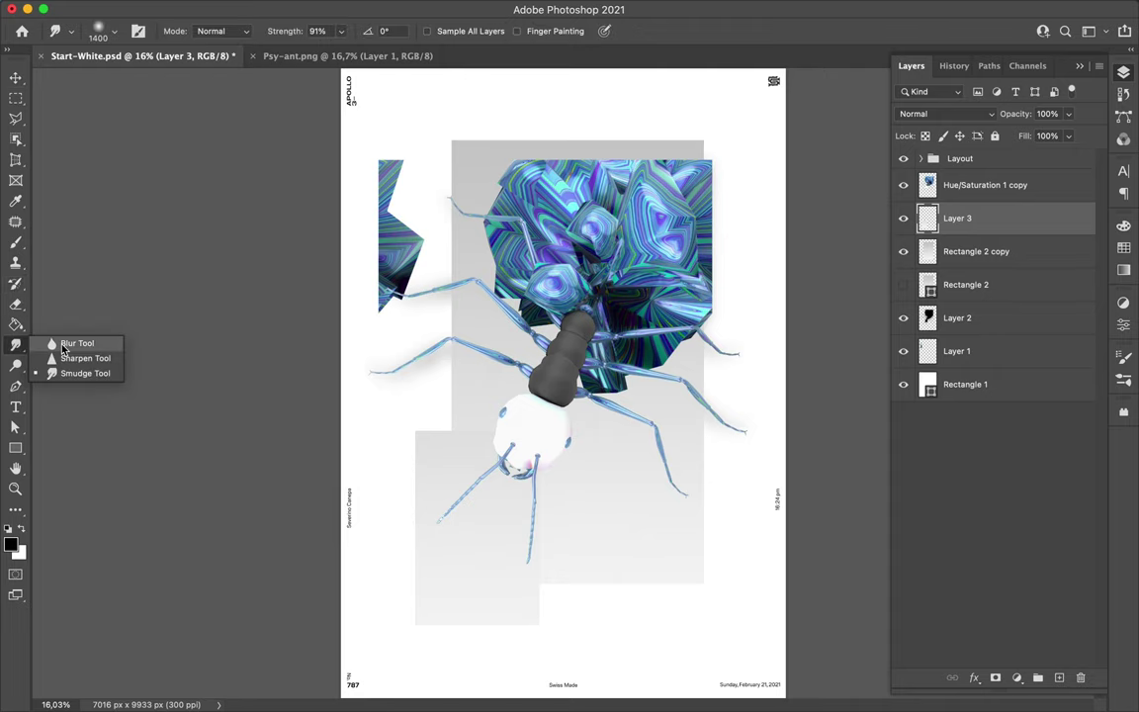
Smudge the offset grey block's top-left corner and left edge with the Smudge tool.
click(69, 343)
right_click(405, 471)
key(Return)
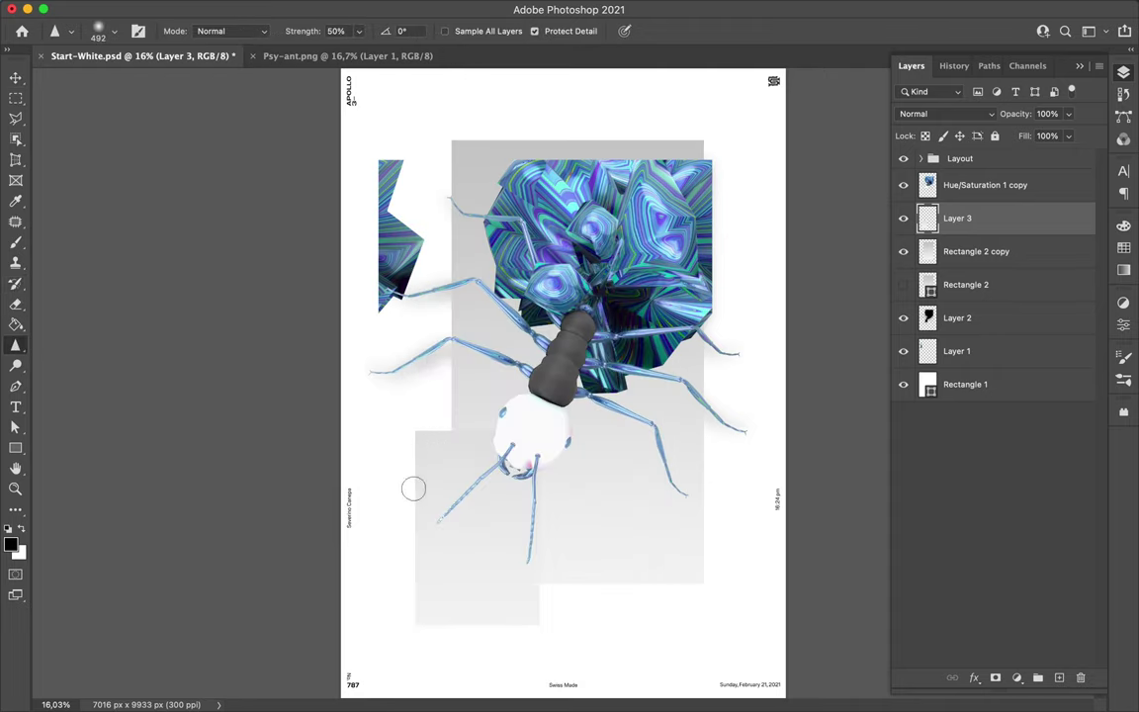
scroll(413, 488, up, 5)
scroll(412, 453, up, 3)
key(shift+r)
drag(369, 513, 307, 502)
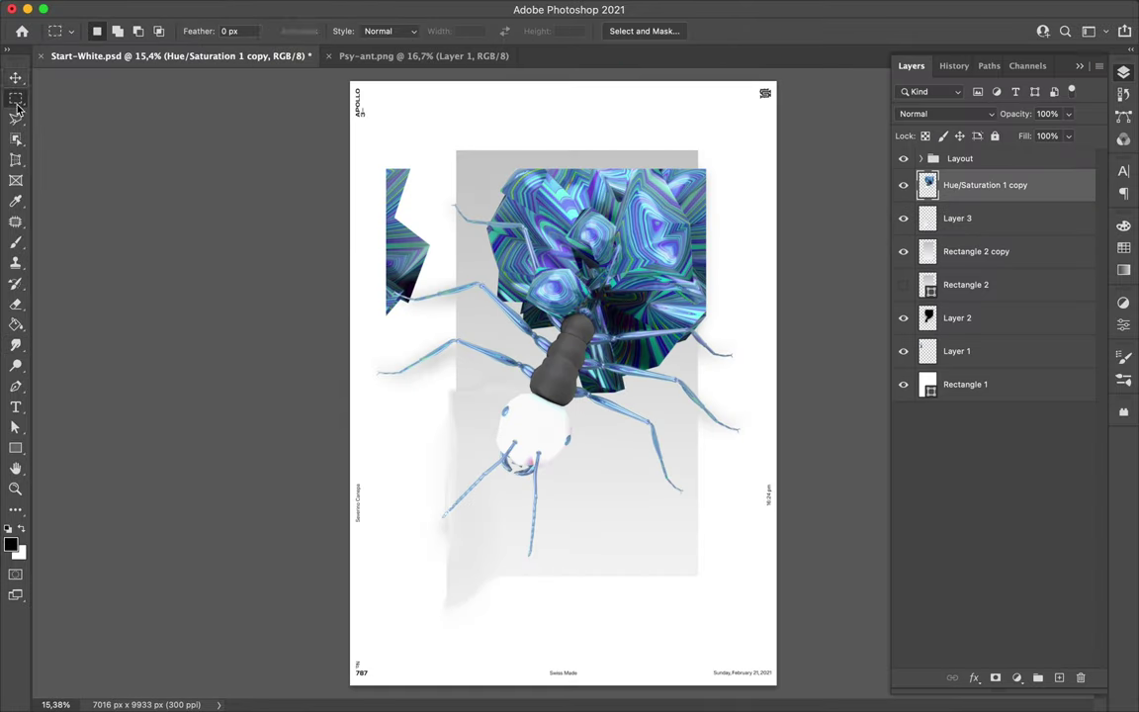
drag(737, 94, 814, 216)
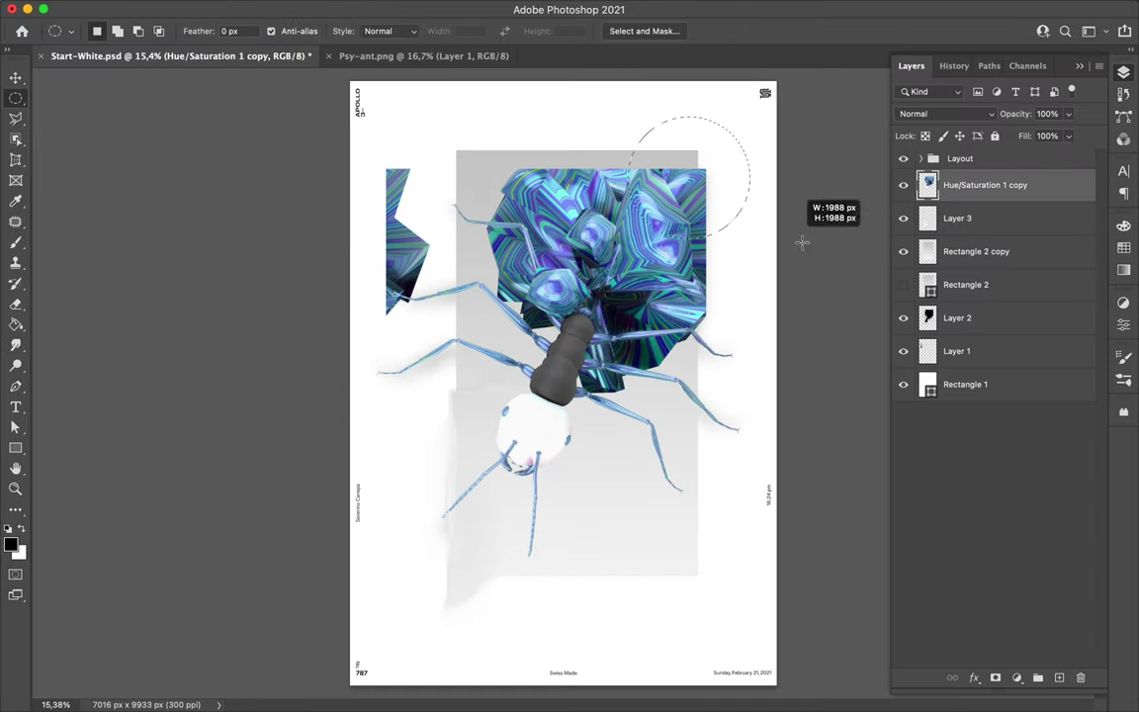
Copy the round upper-right texture to a new layer, smear its edges outward, and move the shadow above Layer 3.
key(ctrl+v)
key(v)
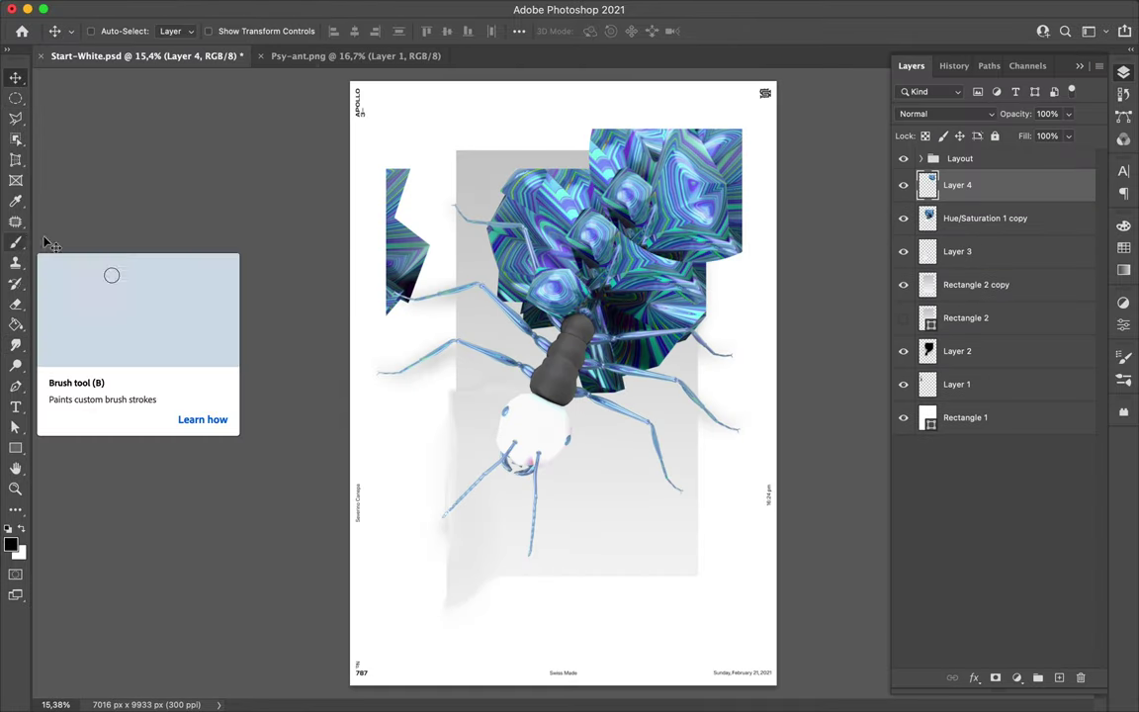
click(15, 344)
drag(586, 139, 726, 259)
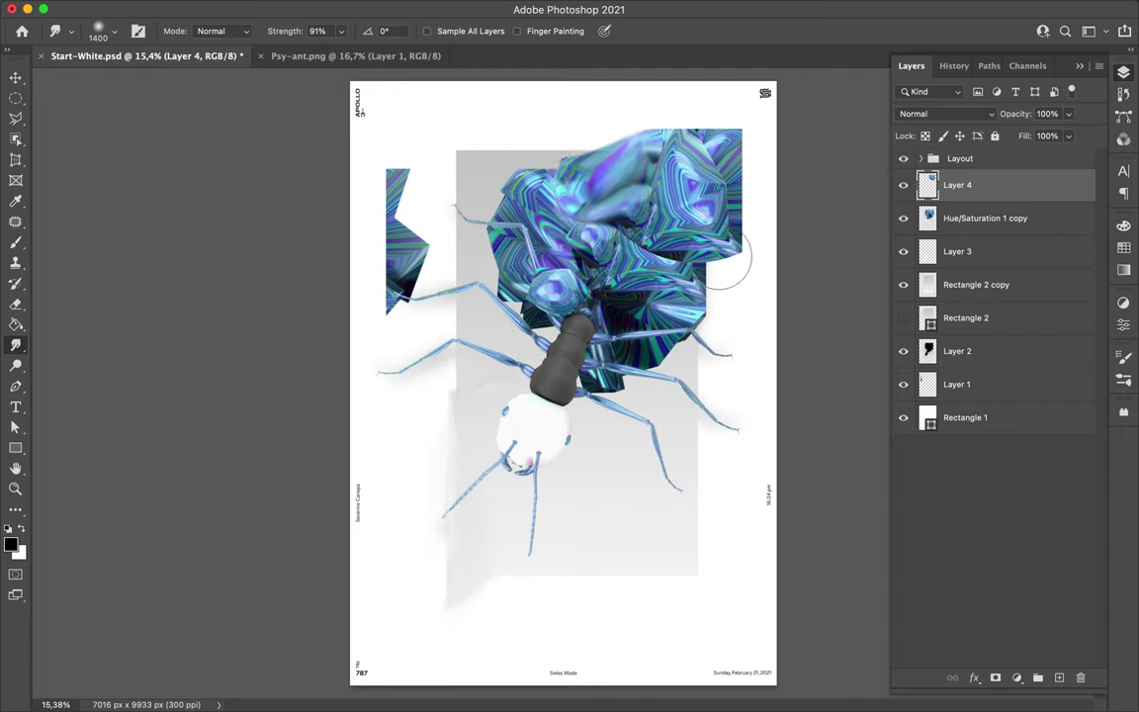
drag(711, 354, 710, 269)
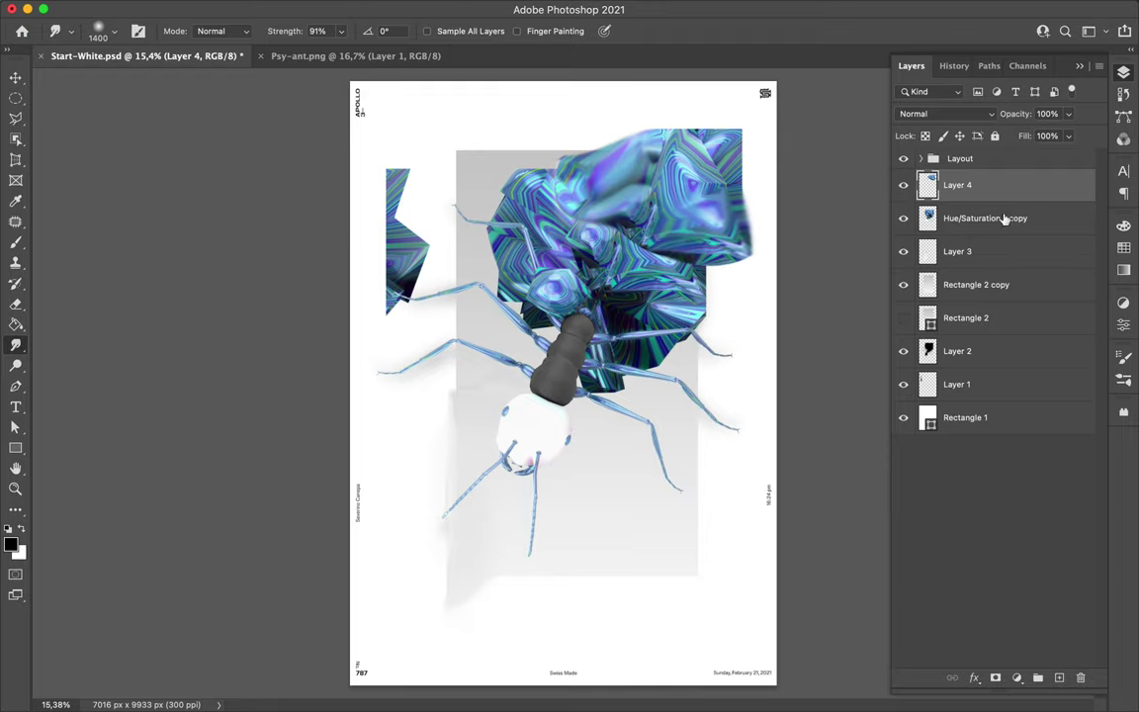
drag(989, 351, 935, 252)
Draw a small black bar beneath the left pattern fragment.
key(v)
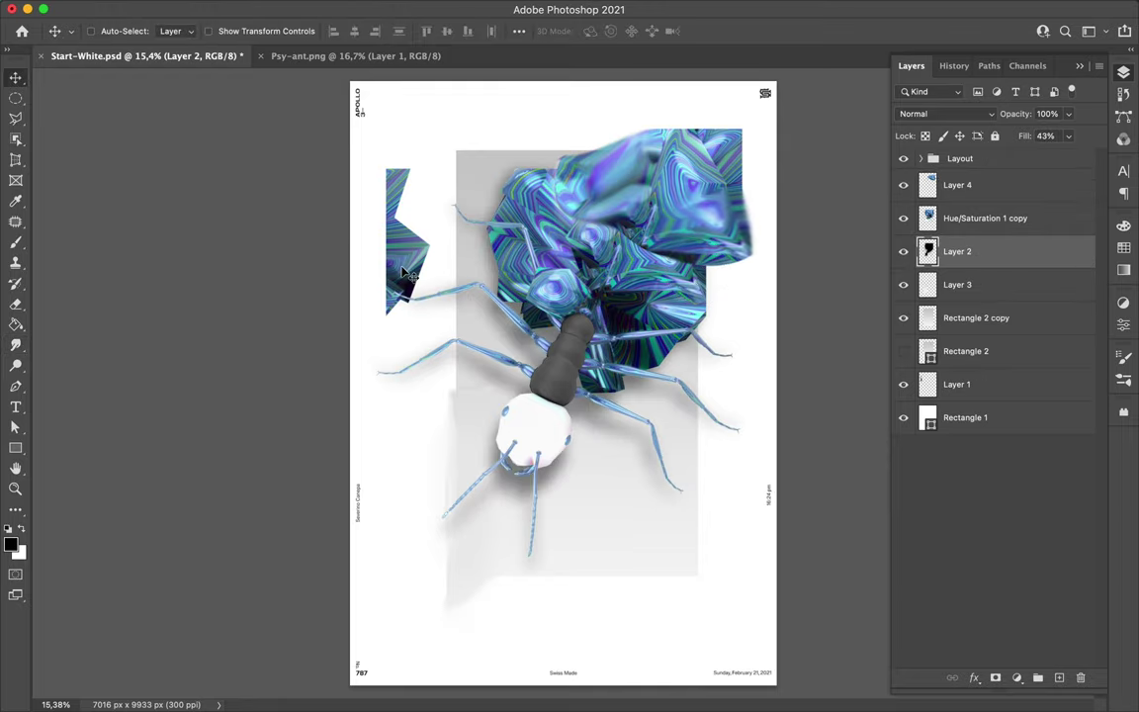
click(405, 275)
key(u)
click(175, 31)
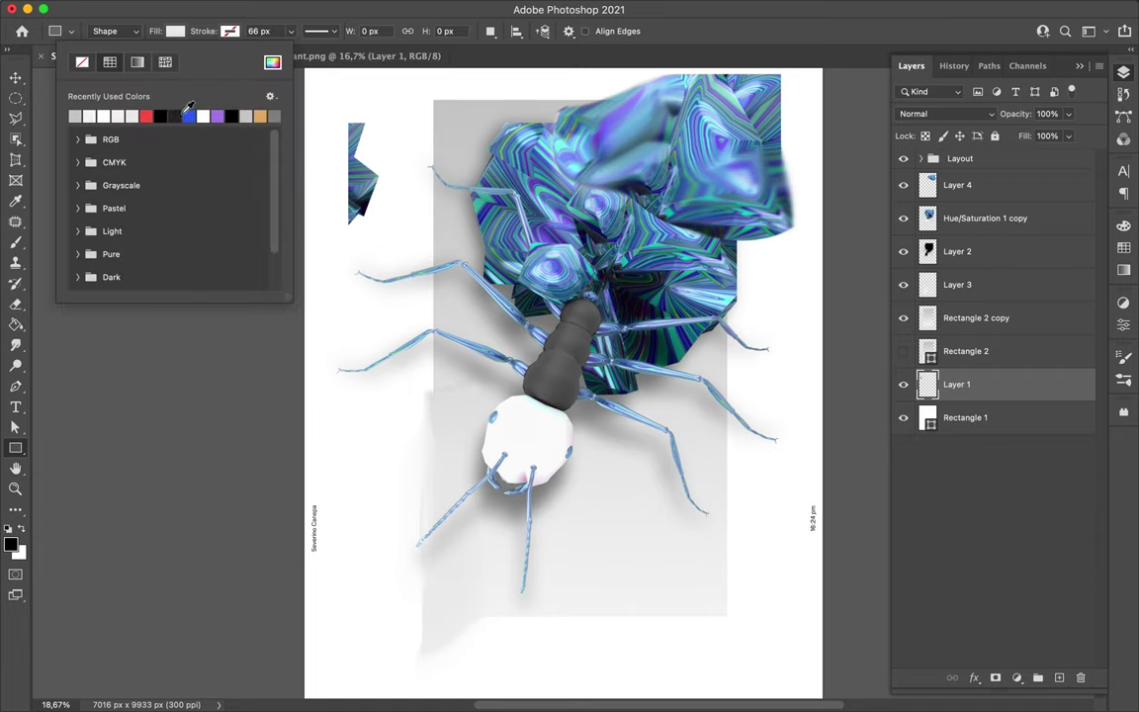
drag(346, 230, 362, 234)
Add the left-aligned caption 'New Species of Ant Discoverd with a Weird Abdomen' with 124 leading.
key(t)
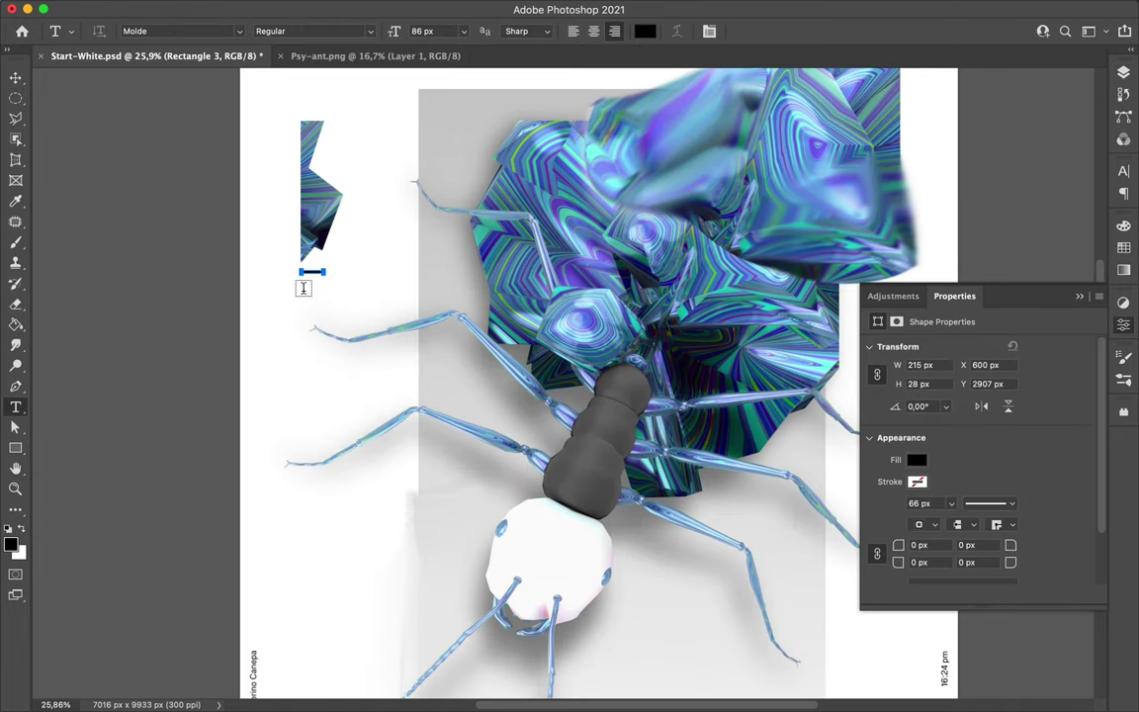
click(303, 288)
click(1014, 165)
click(954, 194)
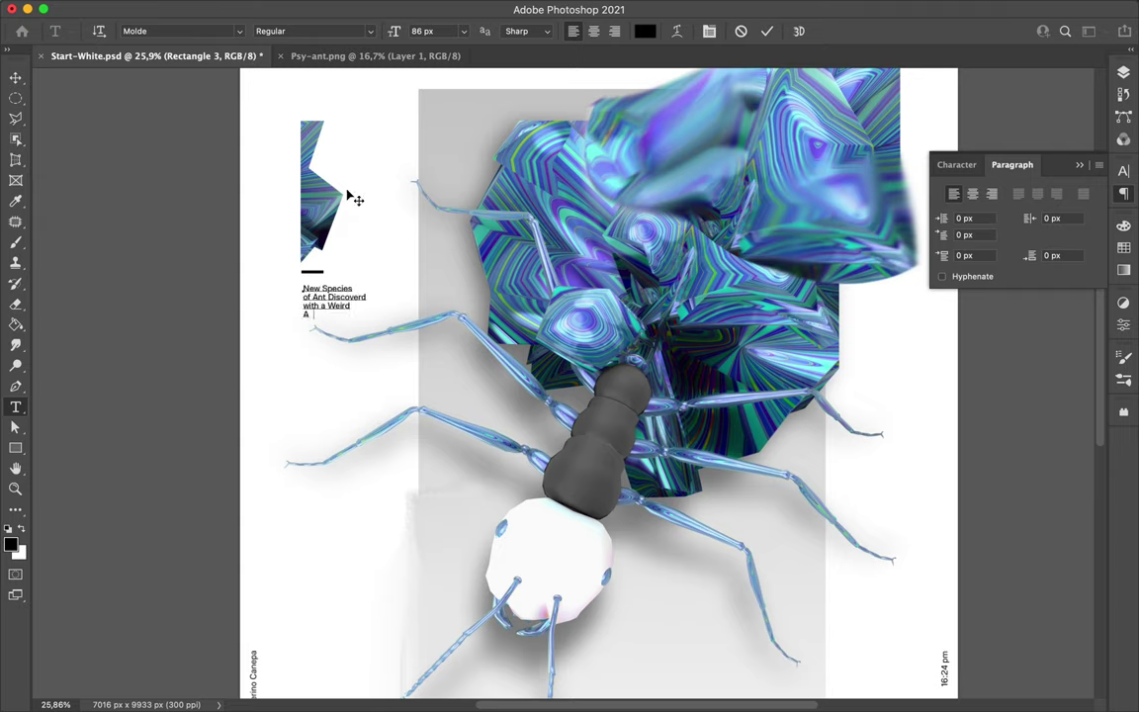
click(957, 166)
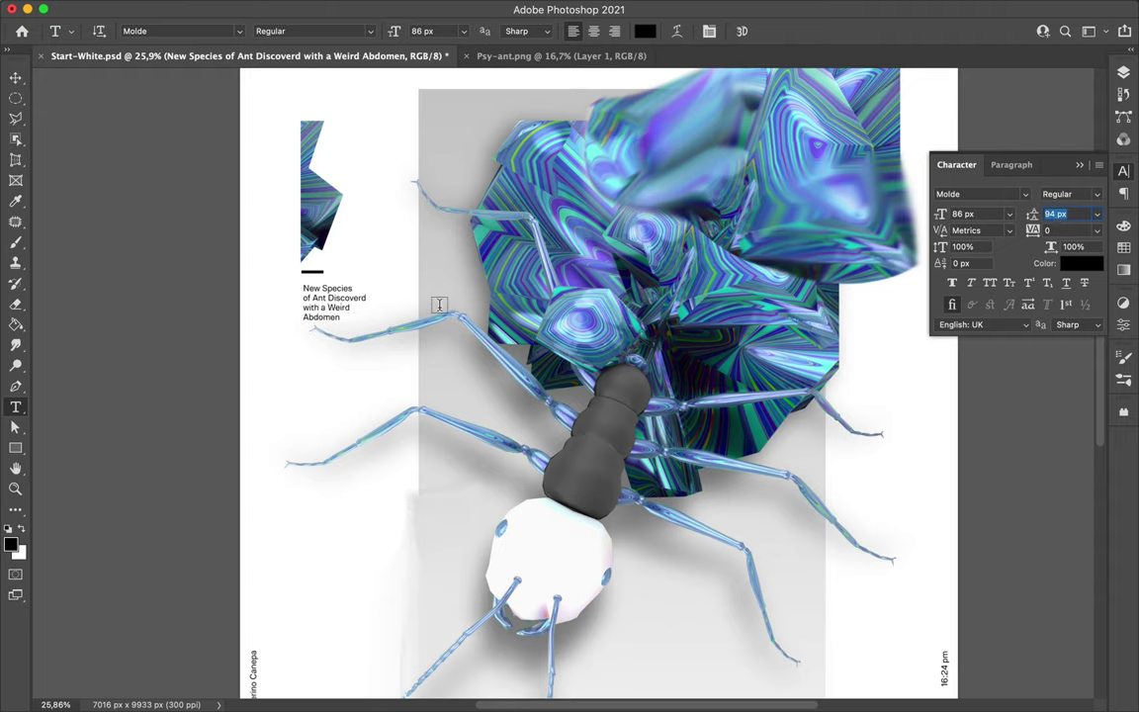
key(v)
double_click(1056, 214)
text(124)
key(Return)
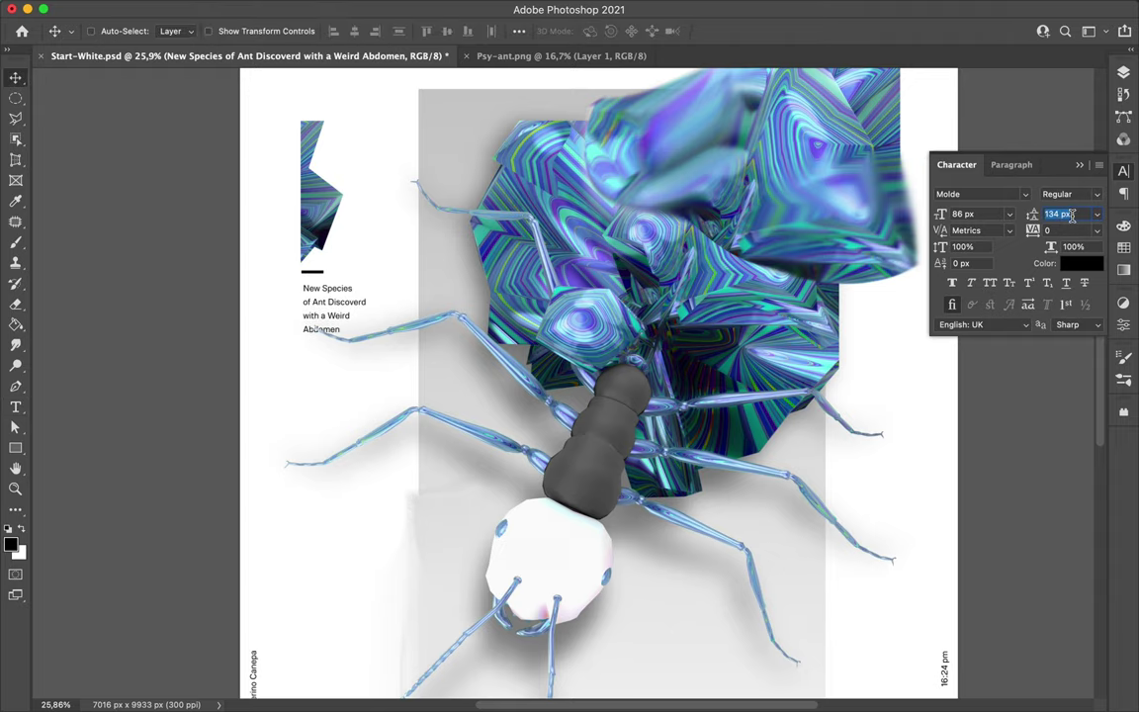
Return to the Layers panel, select the white abdomen layer, and pick the Smudge tool.
scroll(801, 234, down, 3)
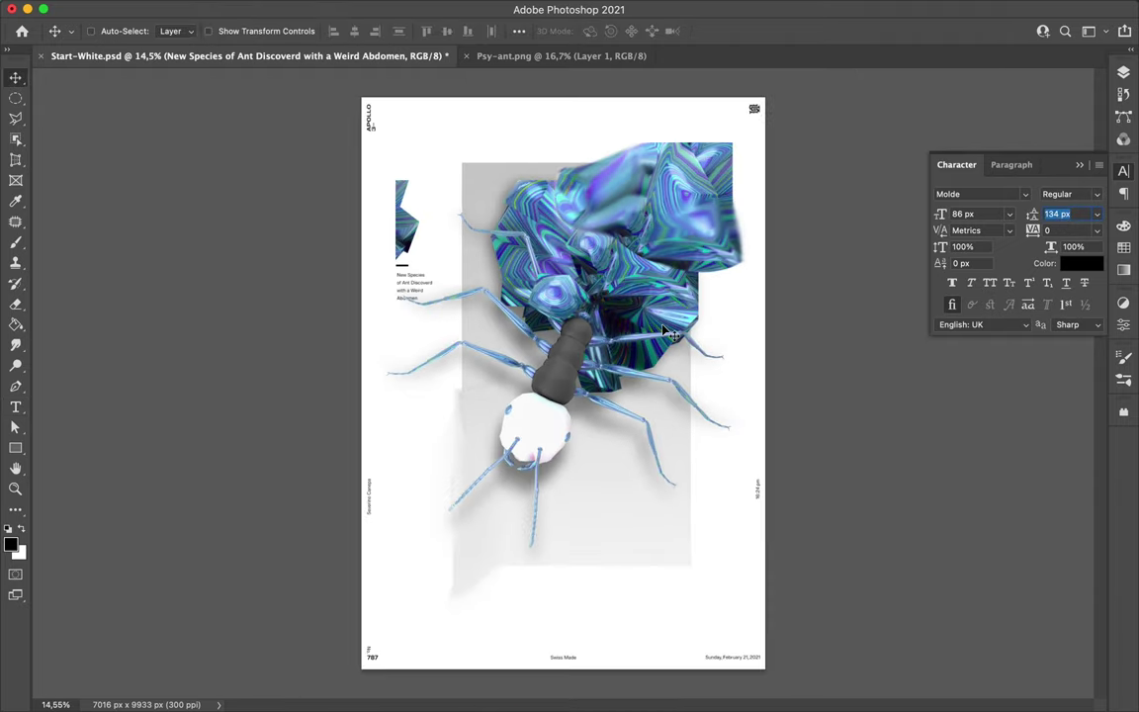
click(1123, 72)
ctrl+click(619, 422)
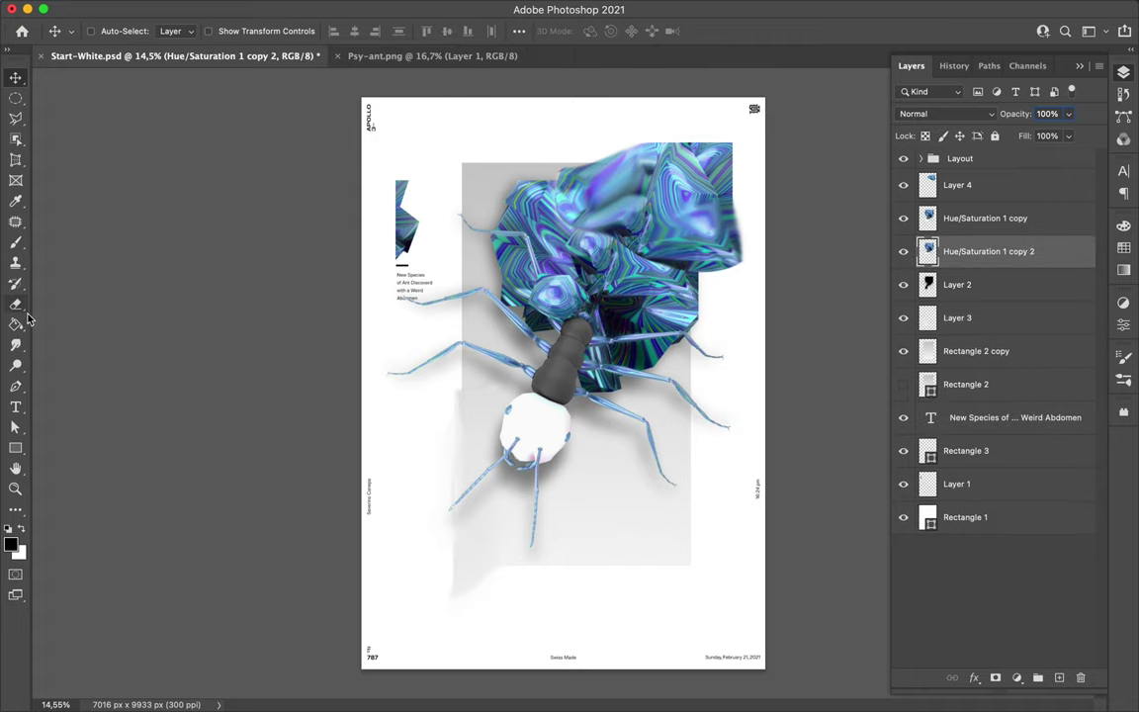
click(15, 344)
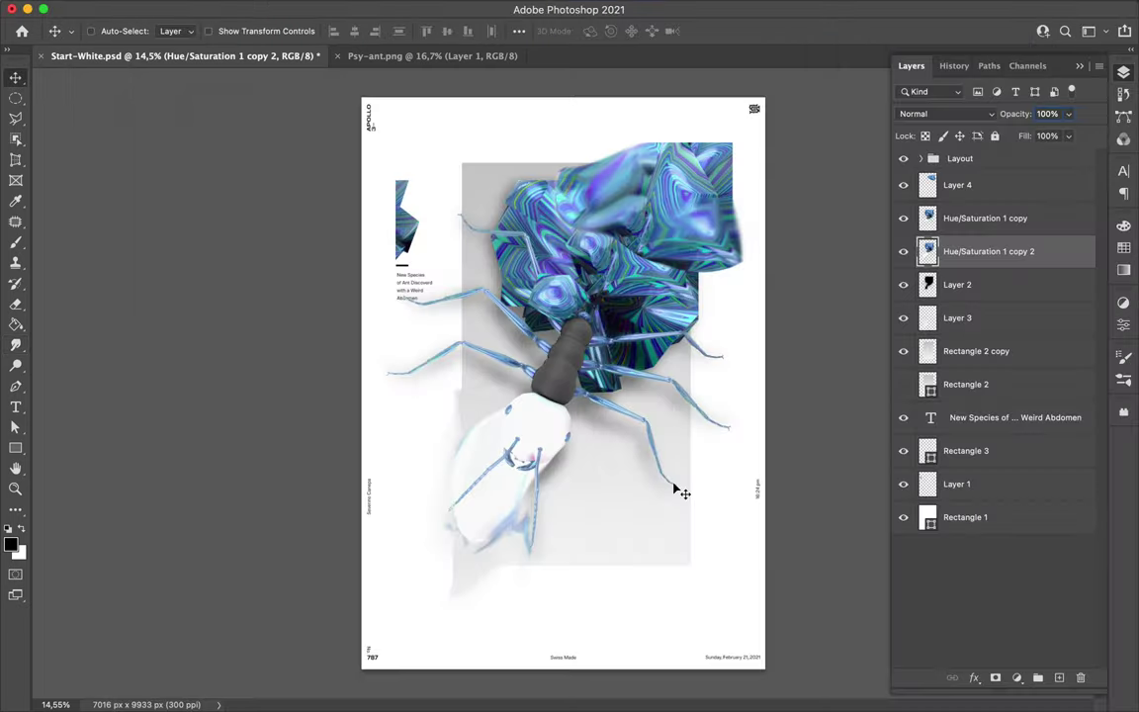
Finish the diagonal line and give it a black stroke, selecting the stroke width field.
click(698, 629)
key(a)
click(291, 30)
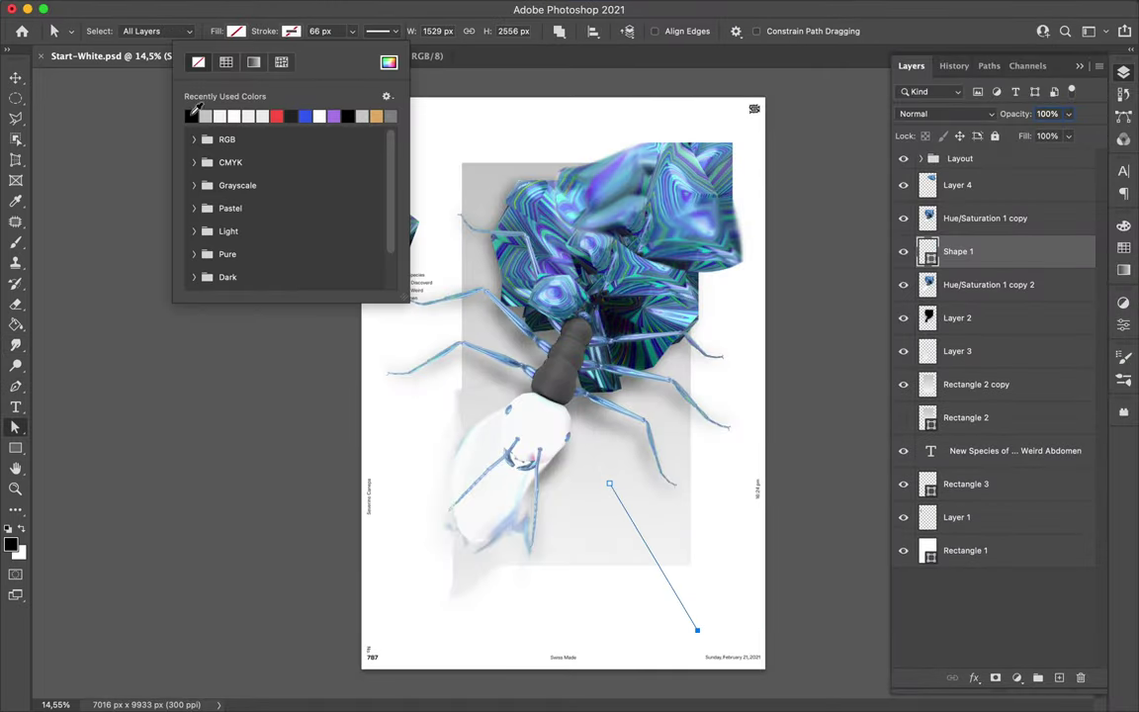
click(188, 108)
click(318, 30)
Duplicate the diagonal line, placing the copy slightly up and left.
key(v)
drag(656, 572, 647, 547)
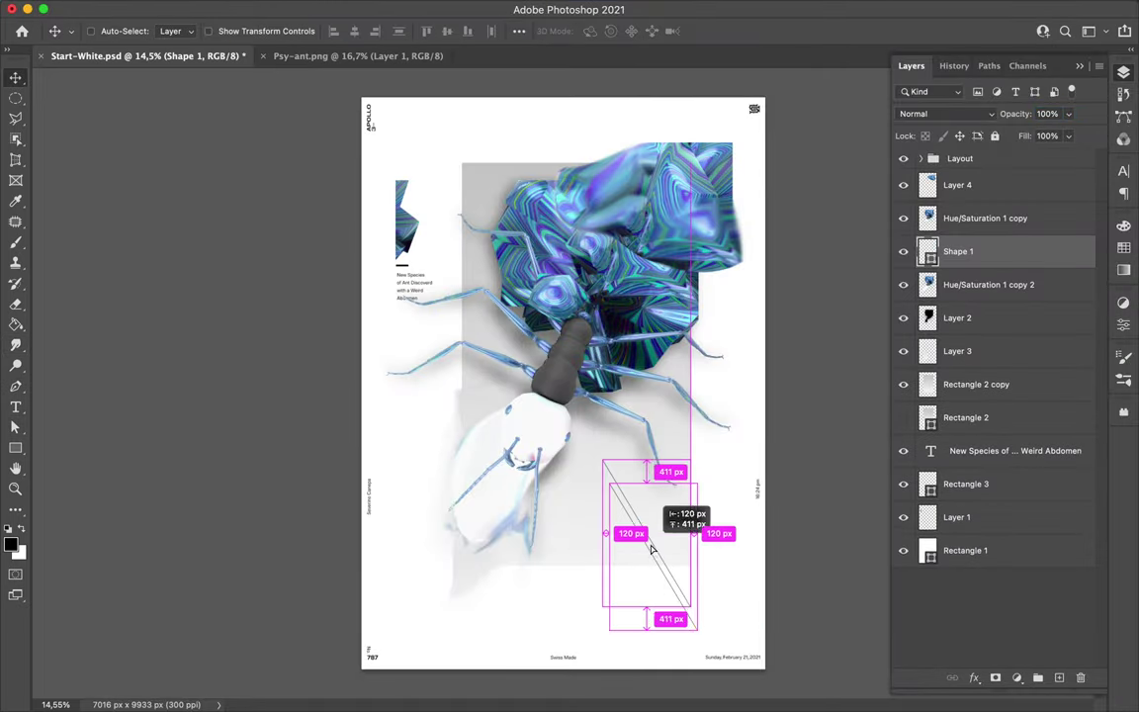
key(a)
click(291, 30)
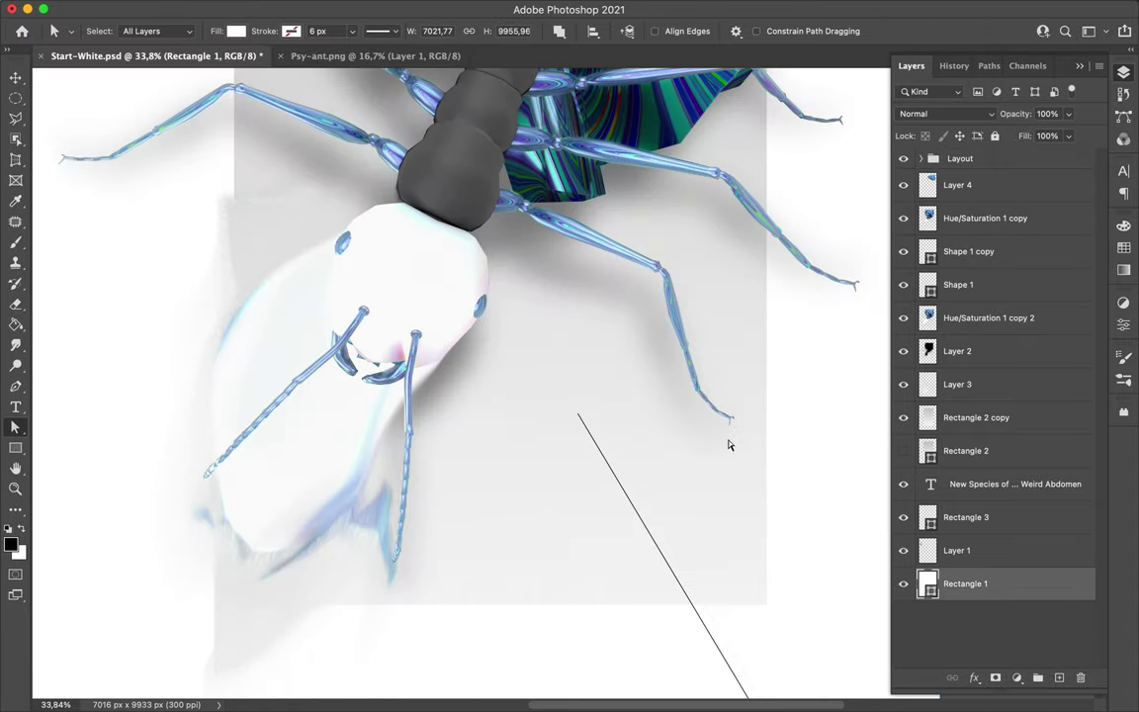
click(257, 33)
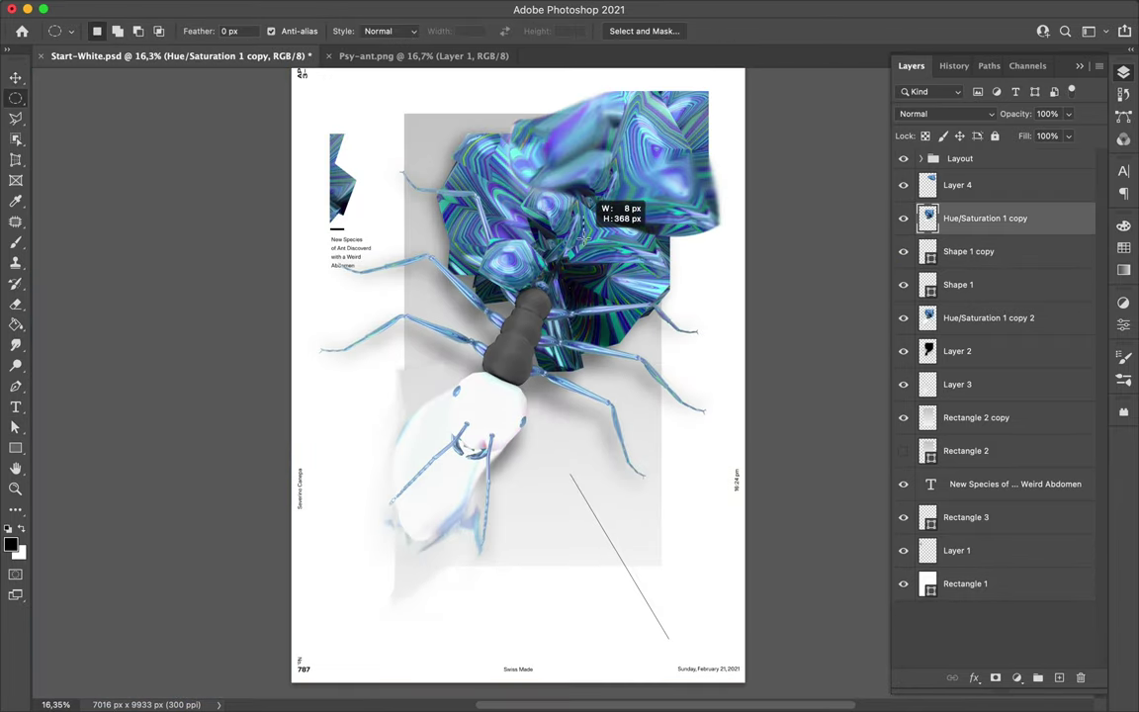
Place a blue strip beside the abdomen, then add an upright copy along the poster's right edge.
key(ctrl+j)
key(v)
drag(524, 391, 680, 438)
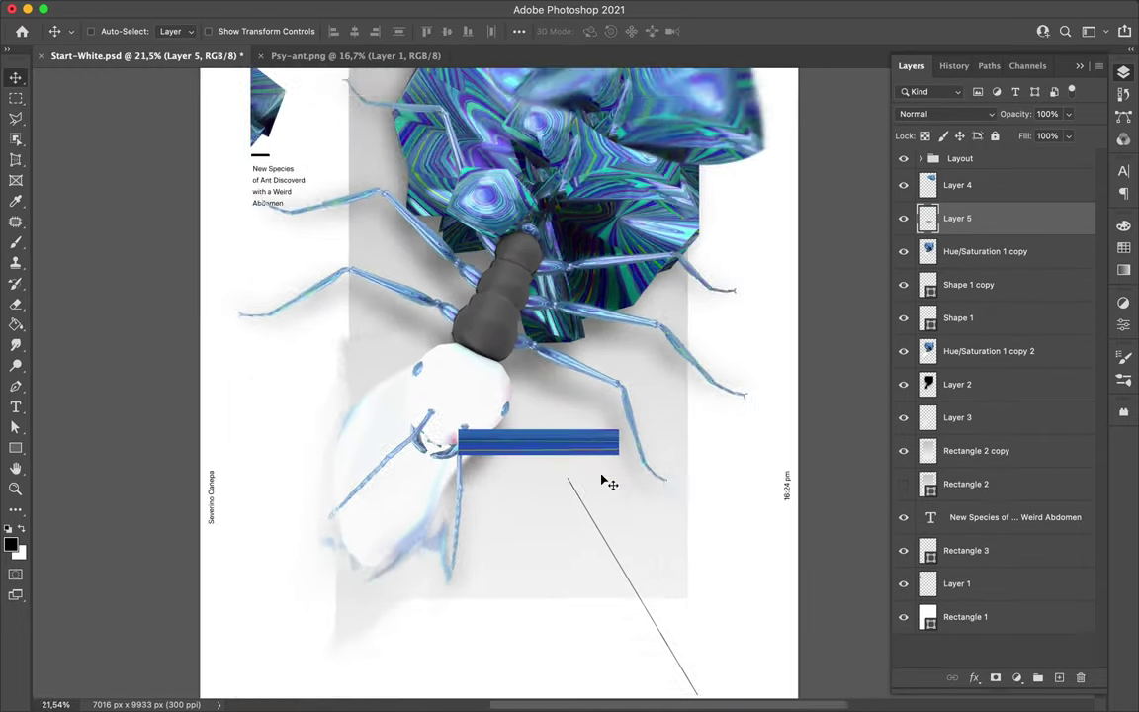
key(ctrl+0)
mouse_move(632, 472)
mouse_down()
mouse_move(692, 471)
mouse_move(366, 472)
mouse_move(818, 358)
mouse_up()
key(ctrl+t)
key(Return)
mouse_move(783, 316)
mouse_down()
mouse_move(774, 186)
mouse_move(775, 458)
mouse_up()
click(373, 461)
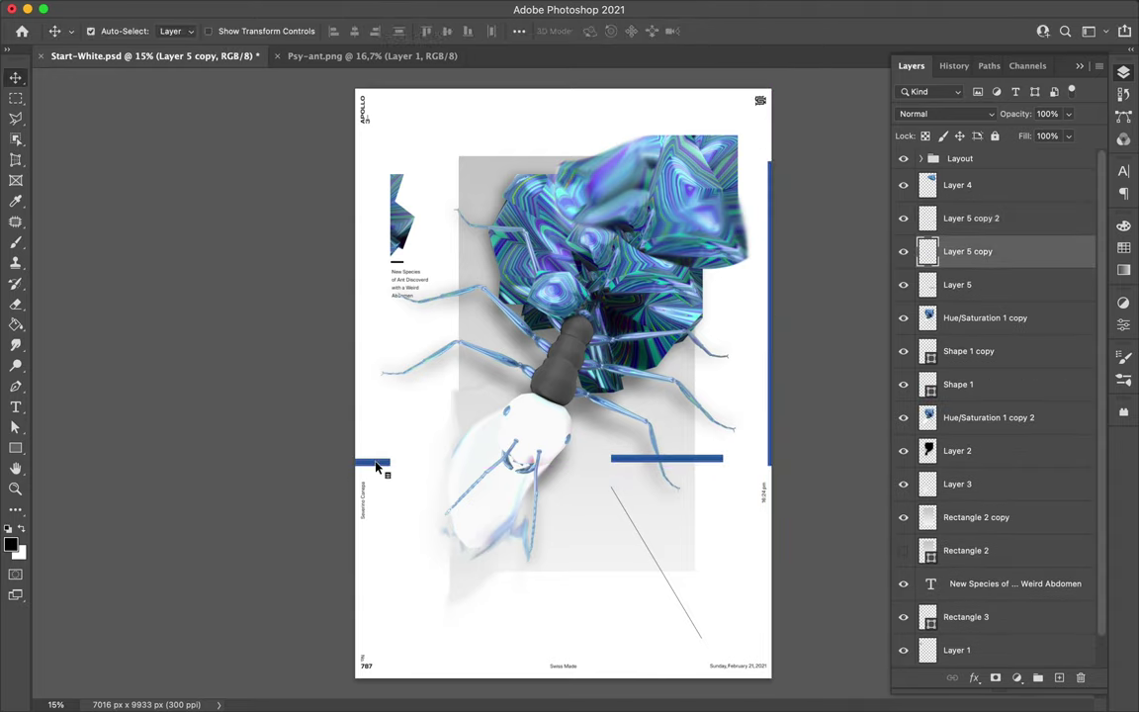
scroll(425, 465, up, 1)
Copy the diagonal line up and left into a group of four parallel lines.
scroll(518, 343, up, 1)
ctrl+click(663, 644)
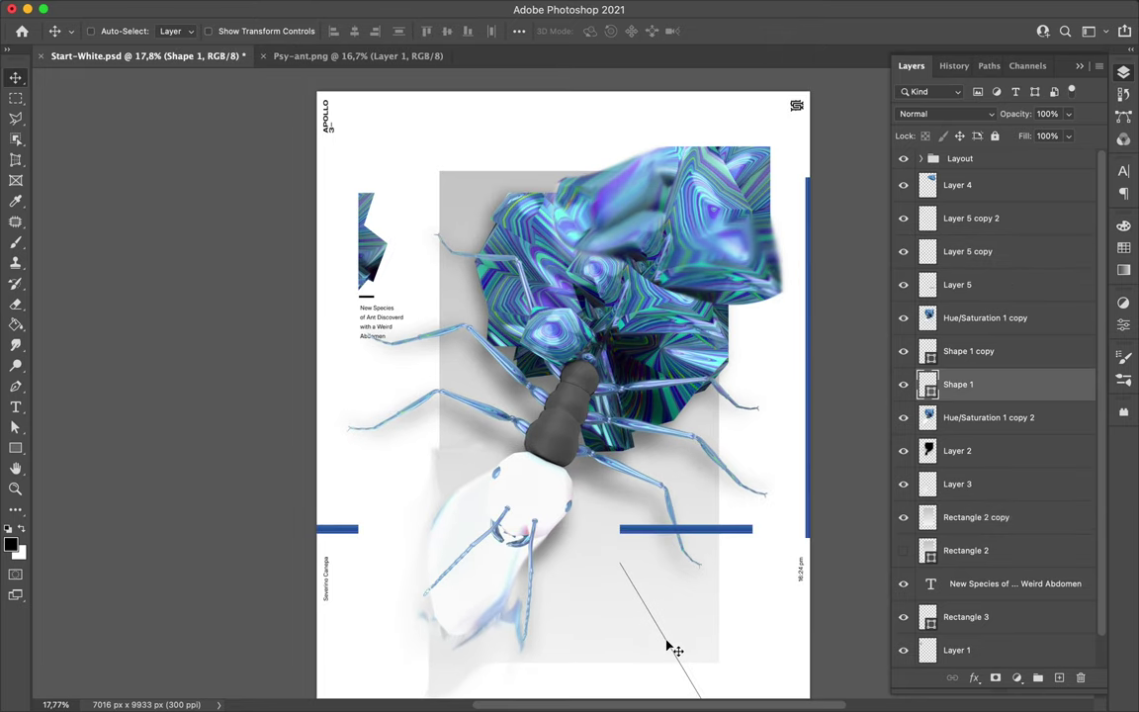
drag(668, 648, 450, 283)
scroll(364, 342, up, 2)
scroll(364, 342, up, 1)
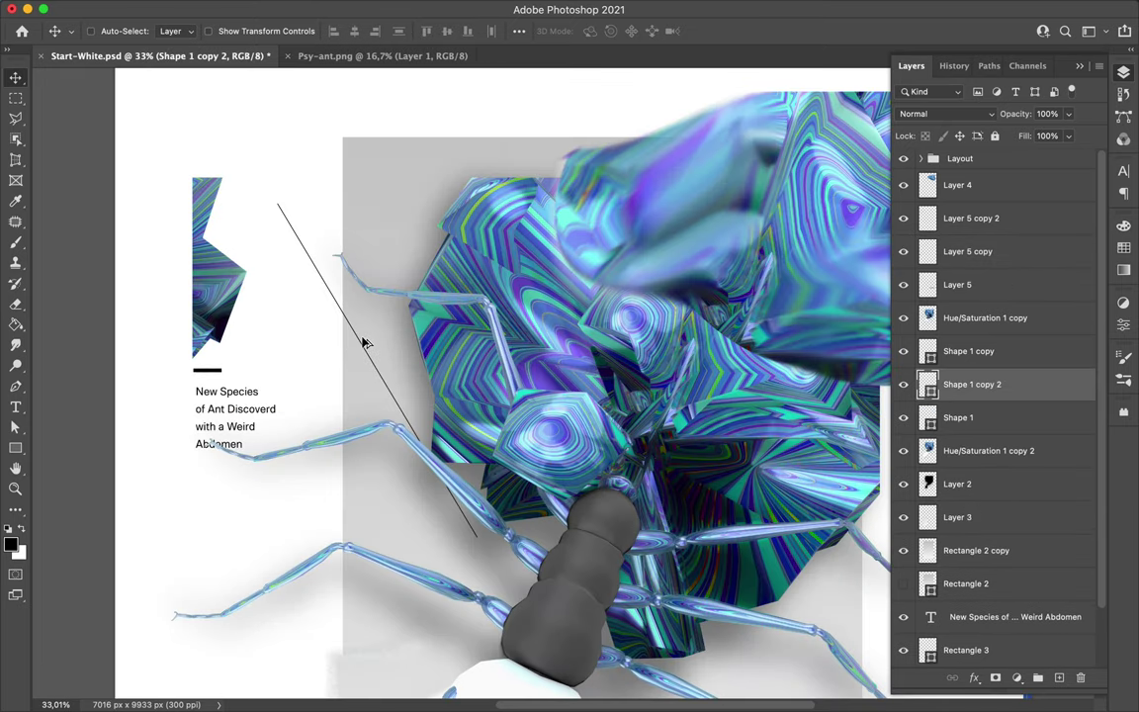
drag(370, 346, 362, 343)
key(ctrl+g)
click(921, 378)
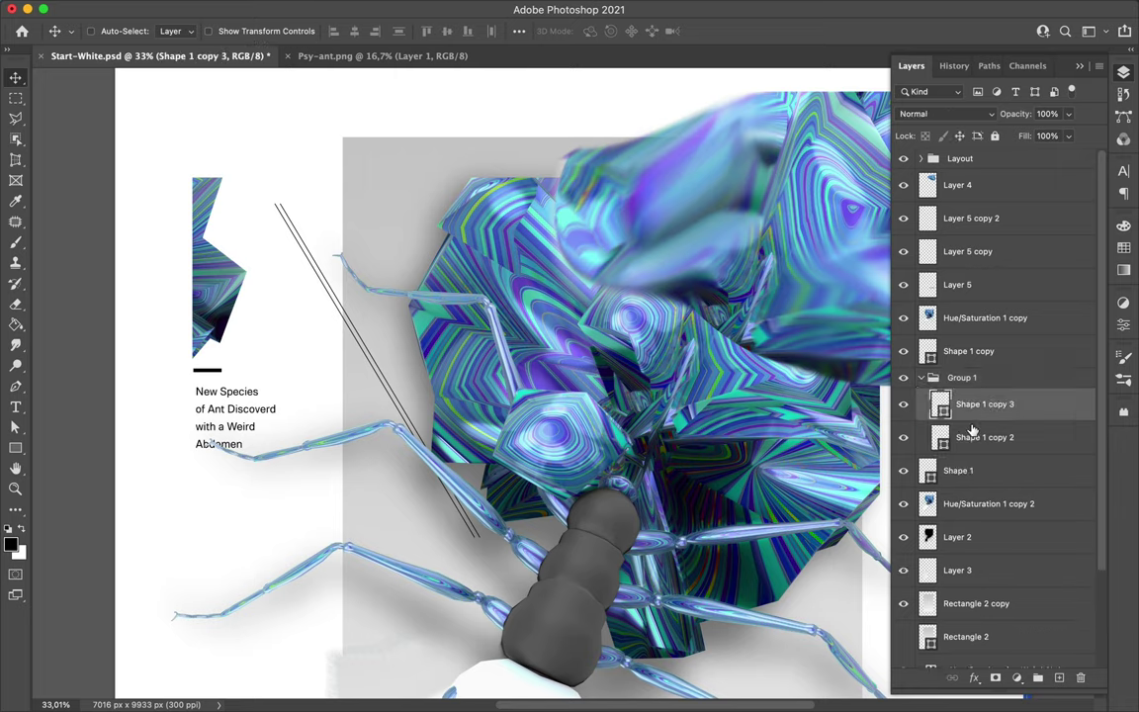
mouse_move(386, 374)
mouse_down()
mouse_move(396, 373)
mouse_move(399, 337)
mouse_up()
click(985, 405)
shift+click(1058, 505)
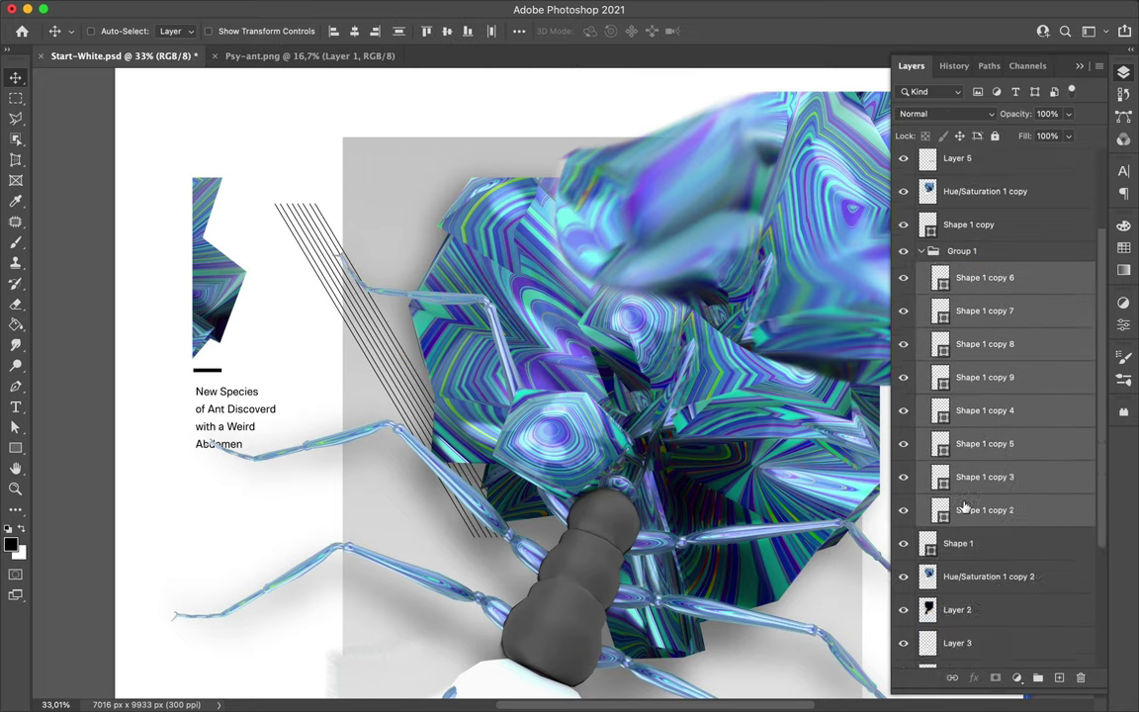
Trim the lines into a short hatch block and move it beside the title text.
key(a)
drag(533, 459, 415, 318)
key(v)
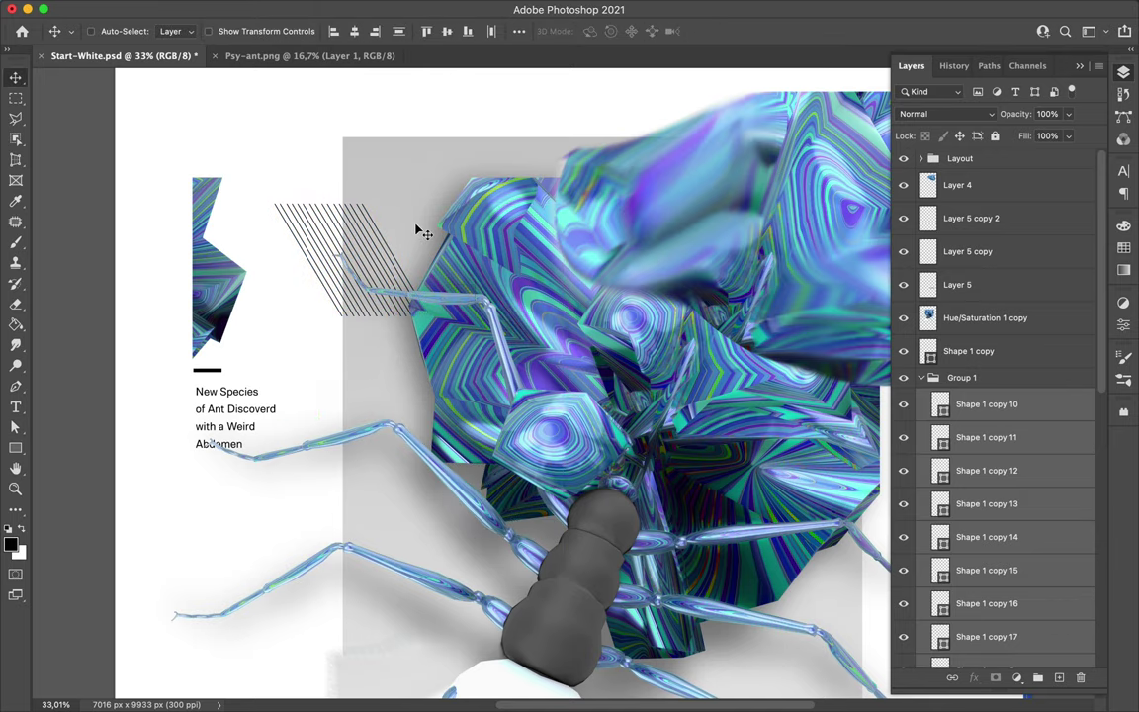
scroll(409, 190, down, 3)
mouse_move(455, 200)
mouse_down()
mouse_move(492, 297)
mouse_move(440, 129)
mouse_up()
right_click(986, 404)
key(Escape)
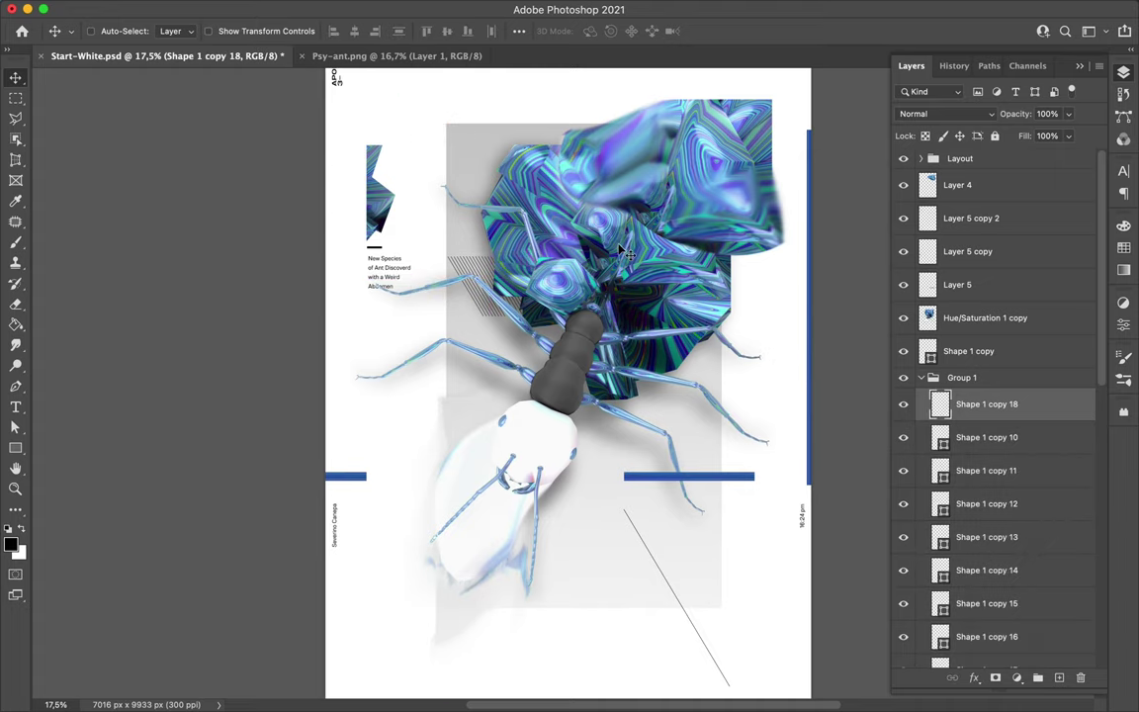
right_click(989, 404)
key(Escape)
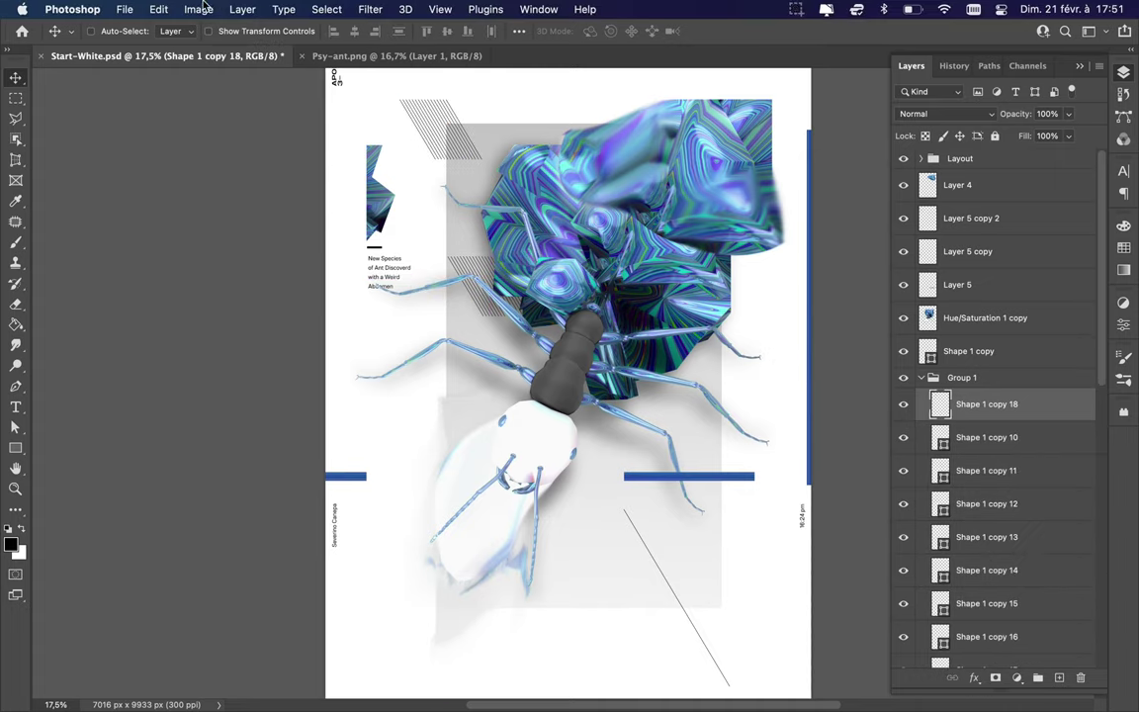
Flip the top hatch of diagonal lines horizontally and apply a Wave distortion.
click(197, 9)
mouse_move(181, 359)
click(476, 592)
click(370, 8)
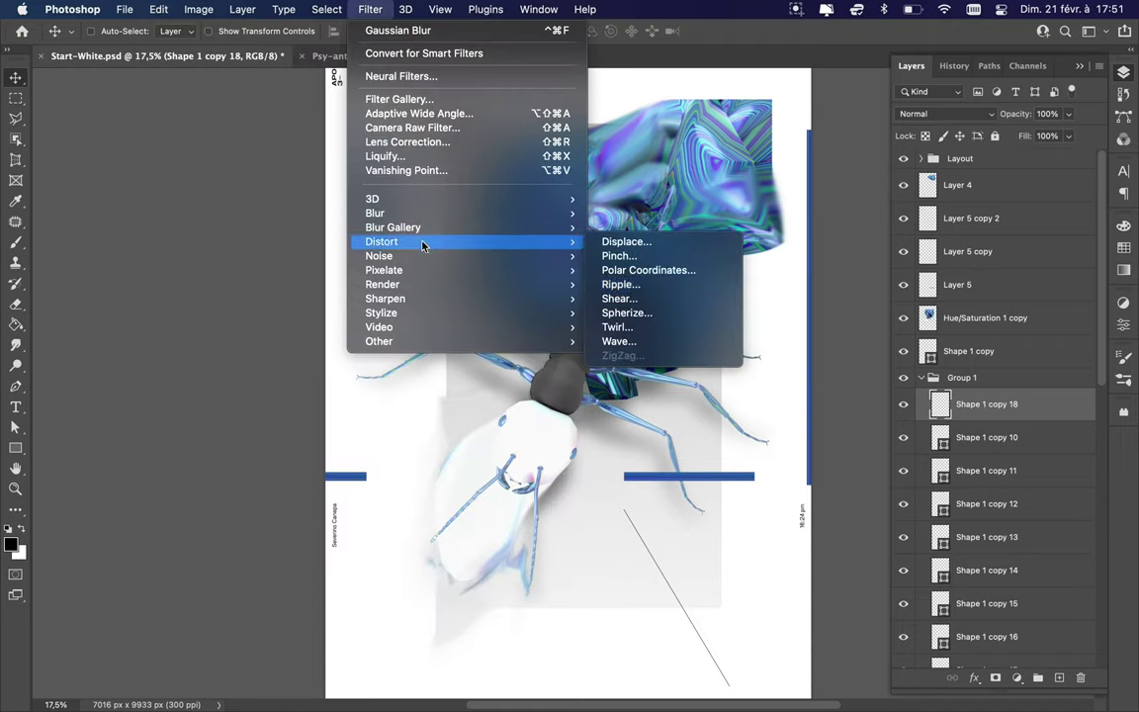
click(619, 341)
key(Return)
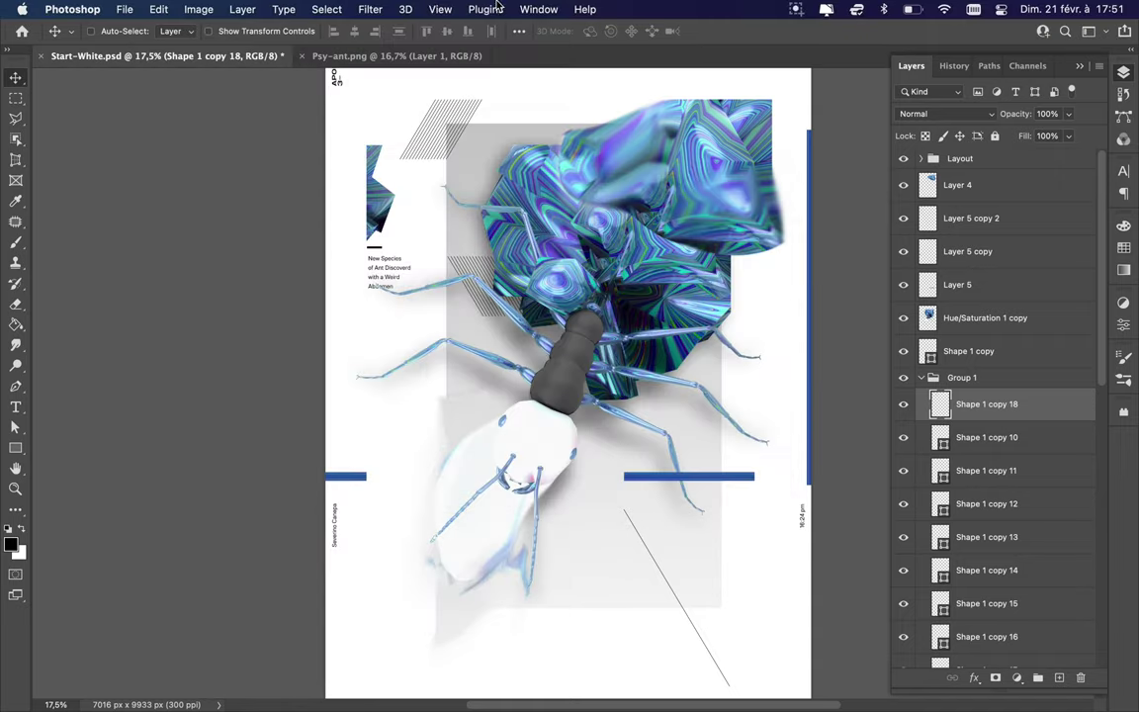
Liquify the hatch with a smaller Forward Warp brush into a zigzagging shape.
click(376, 9)
click(395, 170)
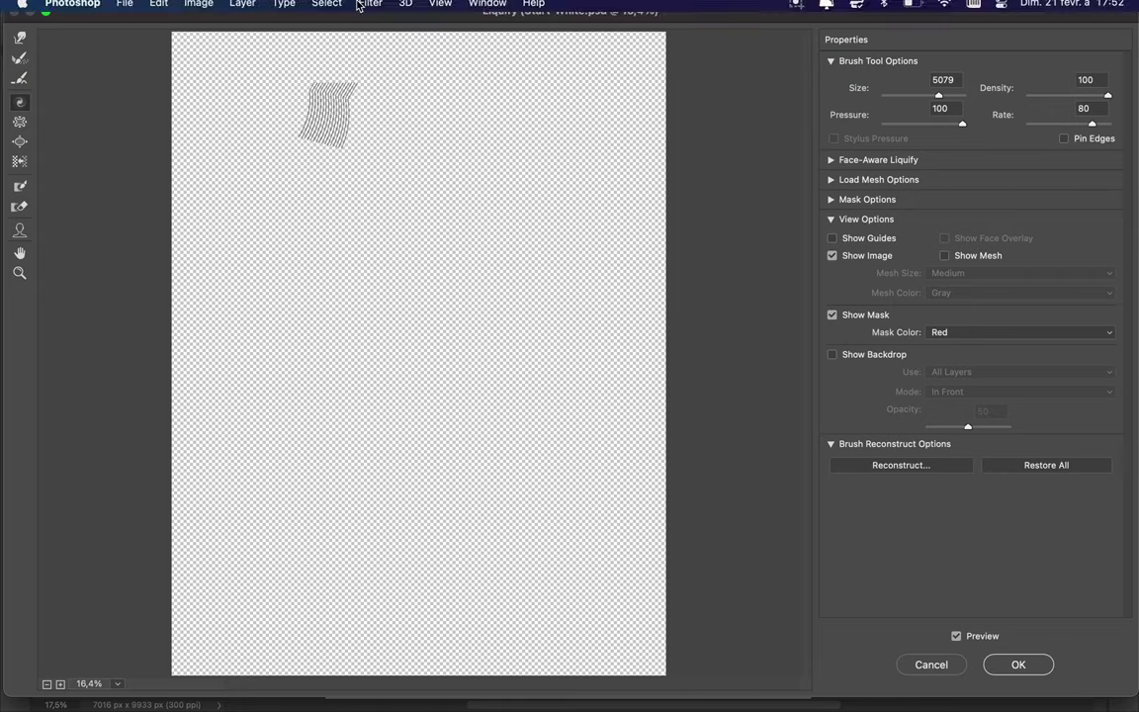
key(bracketleft)
key(bracketleft)
key(bracketleft)
key(w)
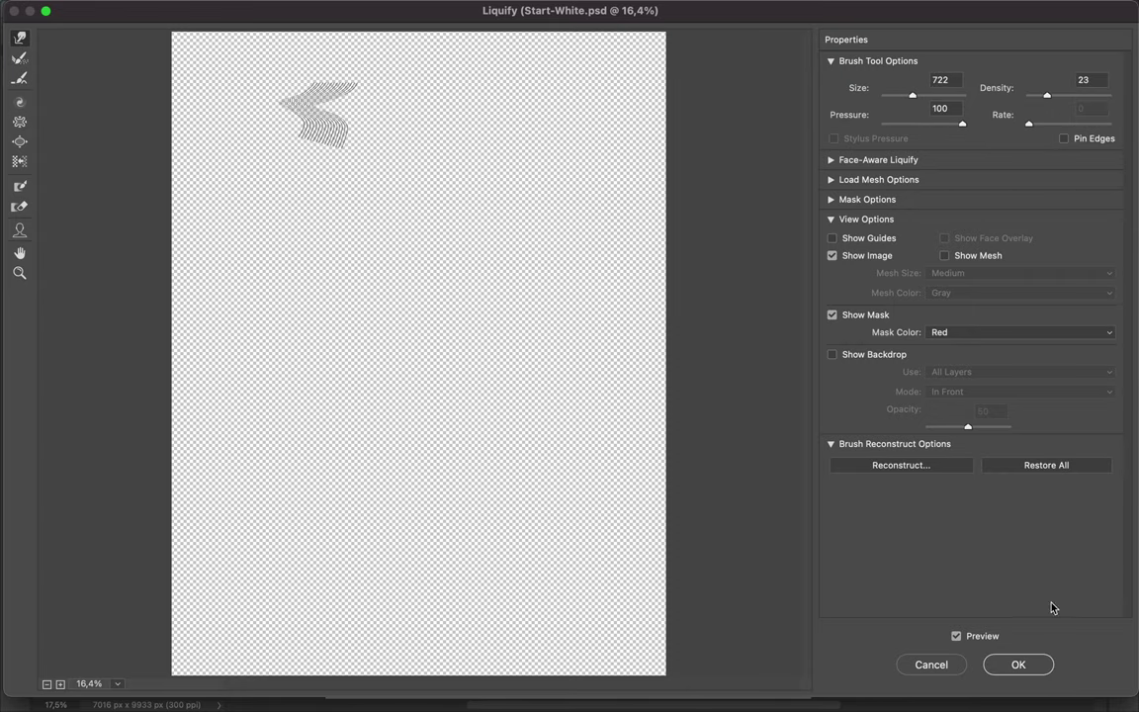
key(Return)
Reposition the warped hatch, copy it onto a new layer, and collapse the line-layer group.
mouse_move(499, 138)
mouse_down()
mouse_move(524, 144)
mouse_move(458, 149)
mouse_up()
click(971, 318)
key(ctrl+shift+alt+n)
click(1006, 437)
click(921, 411)
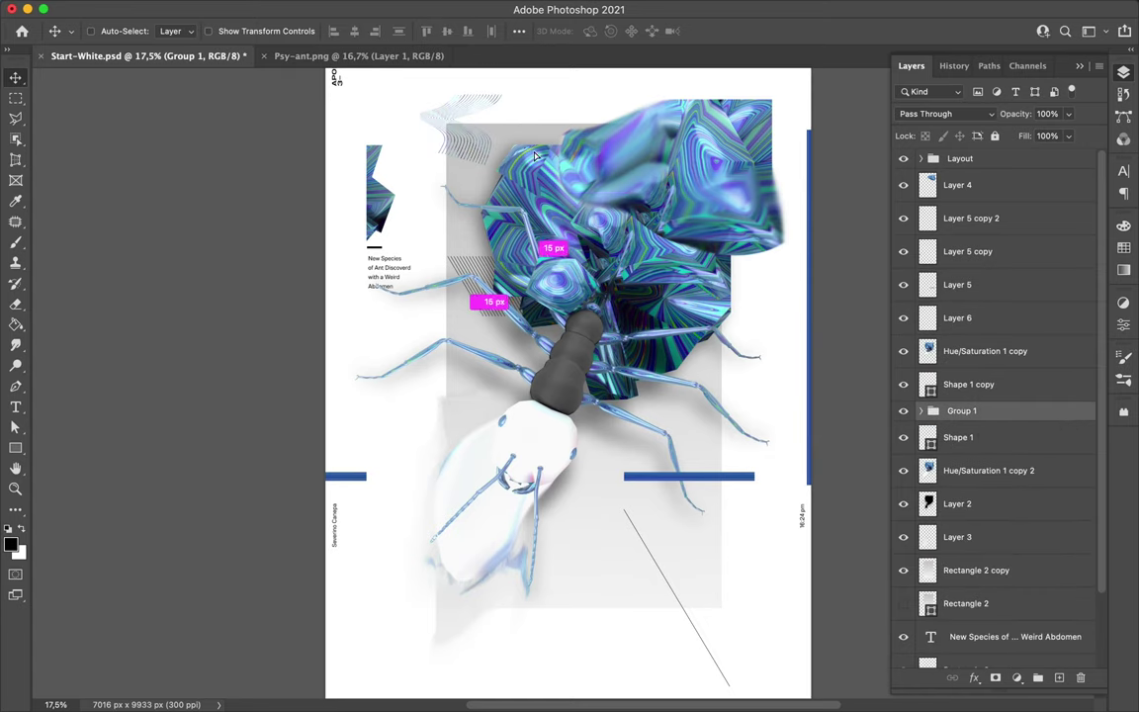
Move the warped hatch copy into place and put Layer 6 below Shape 1 copy.
click(470, 144)
scroll(471, 144, down, 2)
mouse_move(508, 175)
mouse_down()
mouse_move(487, 184)
mouse_move(758, 494)
mouse_up()
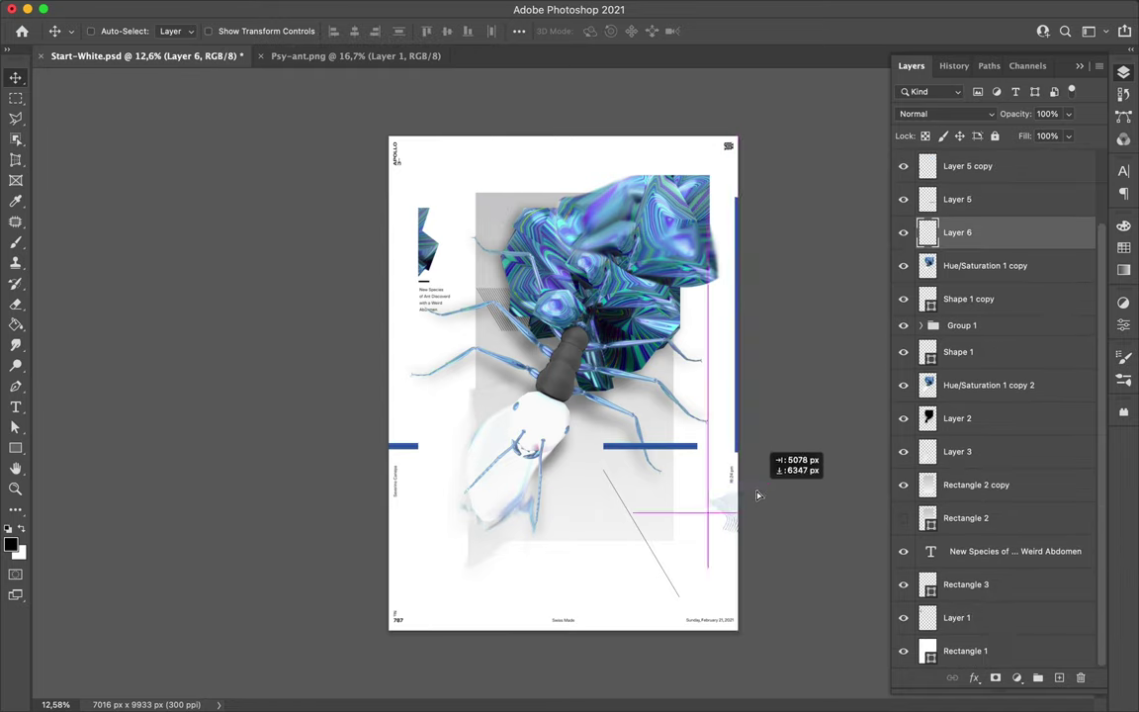
drag(758, 494, 577, 554)
drag(977, 281, 974, 312)
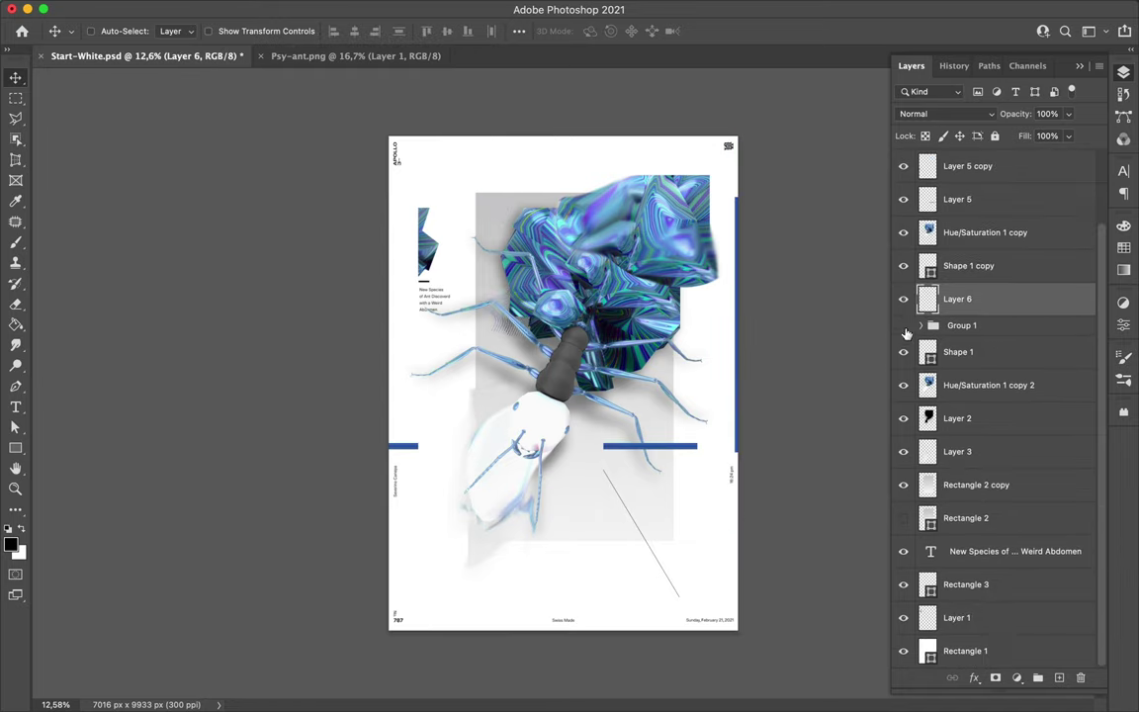
Save the poster as Start-White.psd.
key(cmd+s)
click(791, 10)
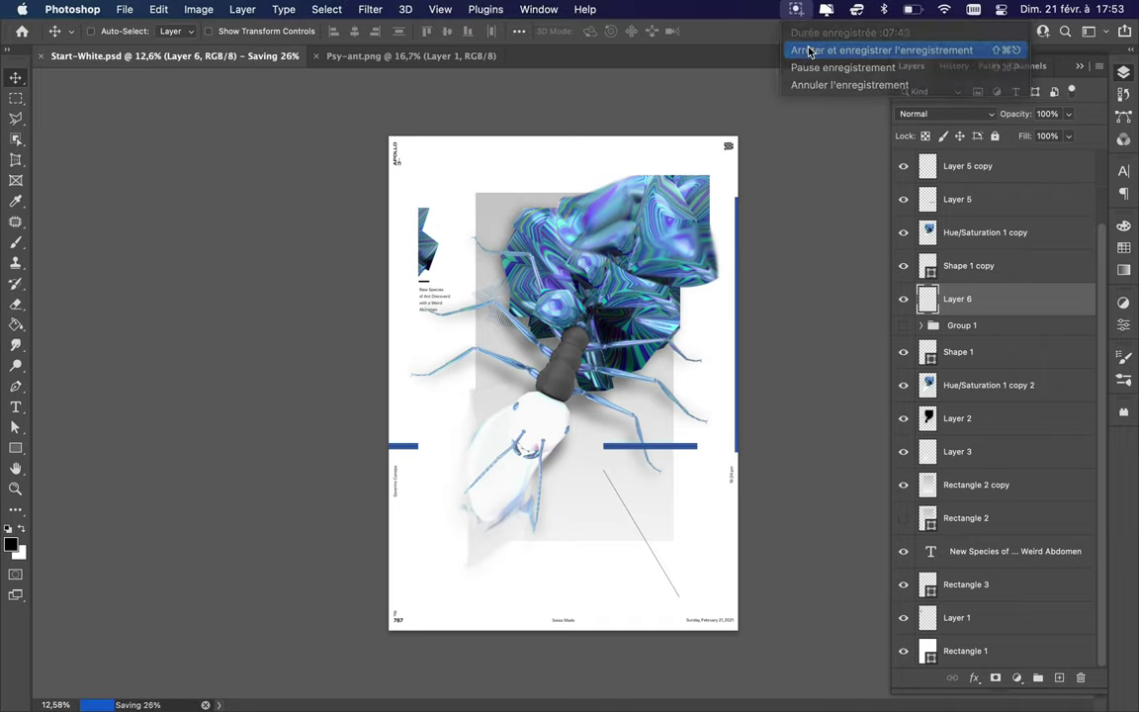
click(753, 49)
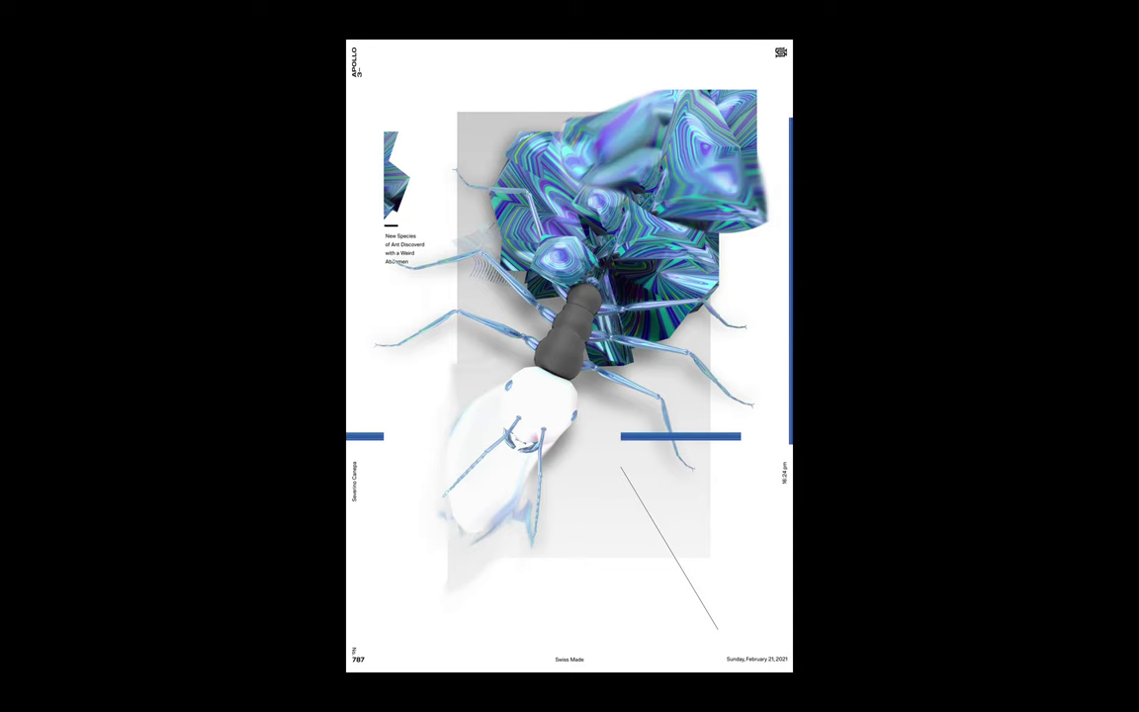